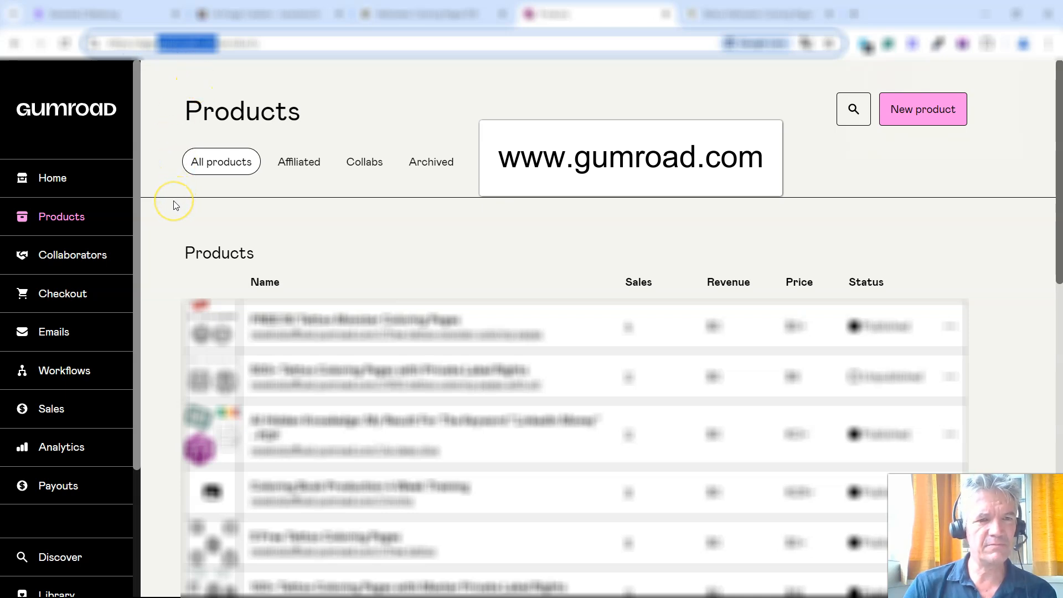
- Go to the Products page and start creating a new product
{"action": "left_click", "coordinate": [80, 227]}
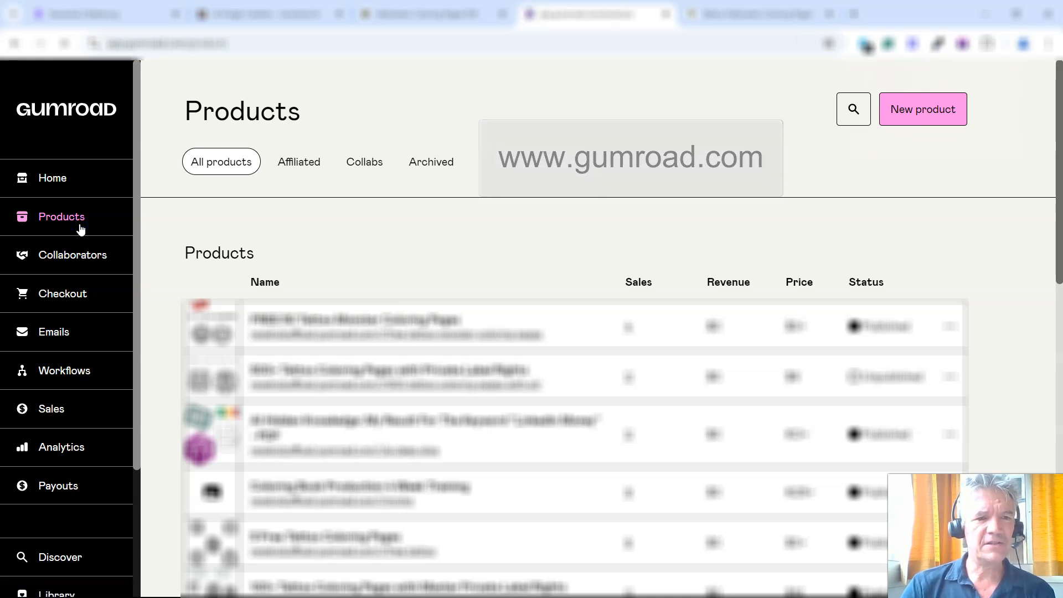
{"action": "left_click", "coordinate": [63, 227]}
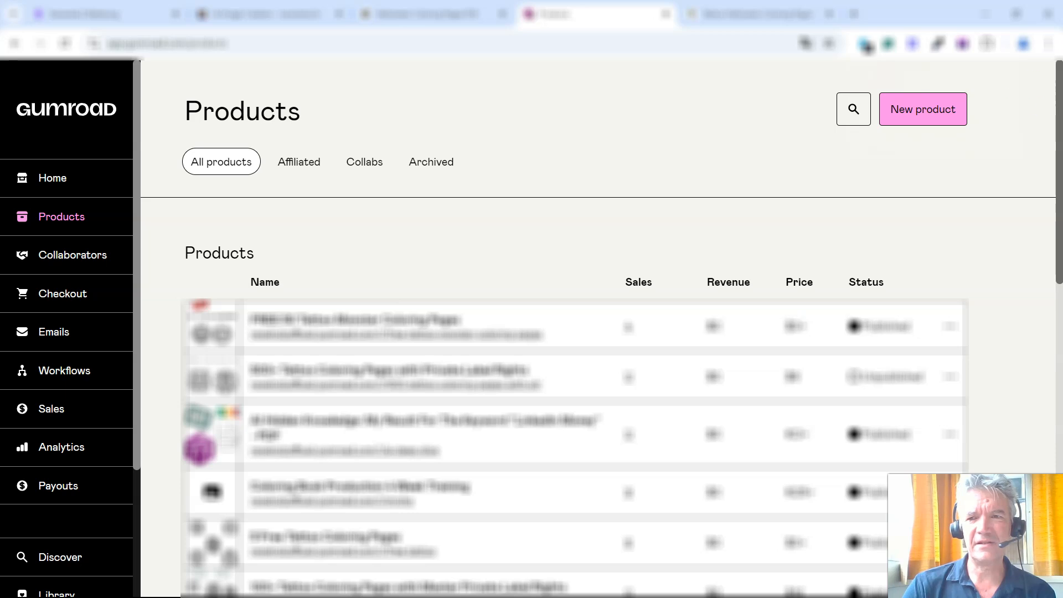
{"action": "left_click", "coordinate": [919, 111]}
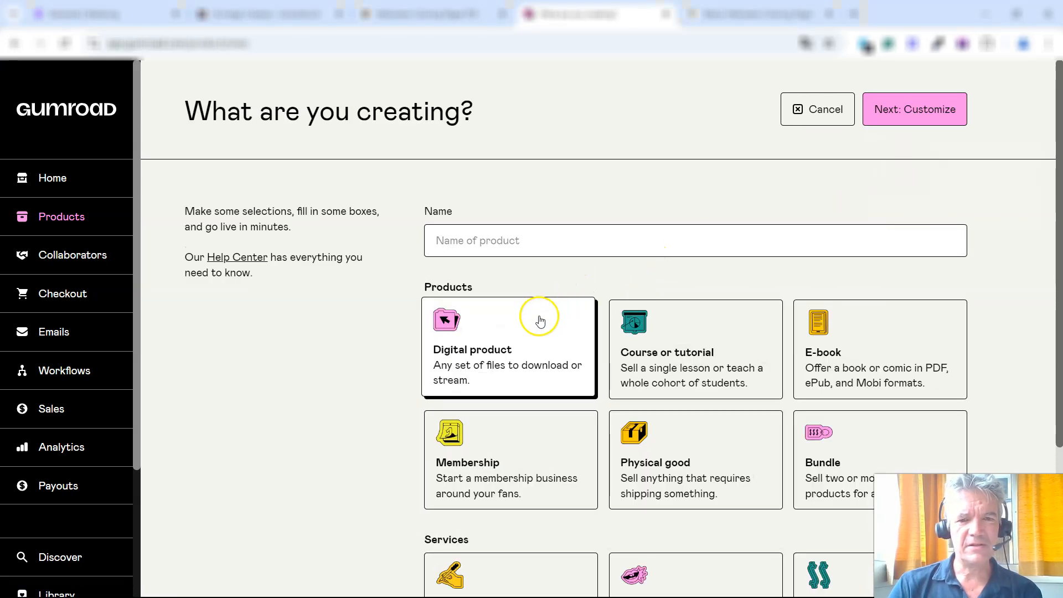
- Name the product "100 Halloween Coloring Pages SVG & PNG 300 DPI Files" and choose Digital product as its type
{"action": "left_click", "coordinate": [541, 243]}
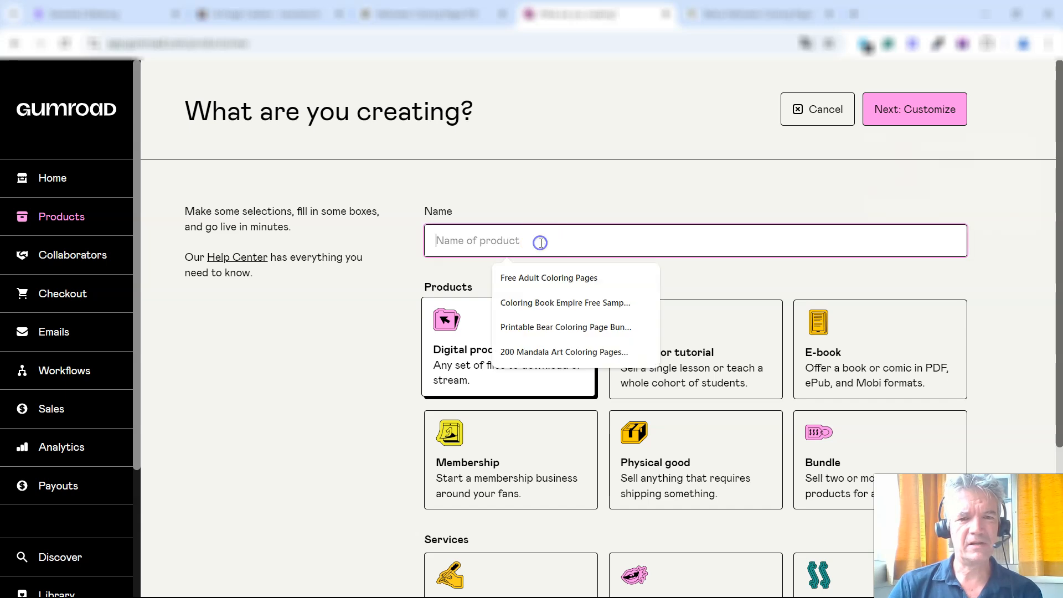
{"action": "type", "text": "Halloween Coloring Pages"}
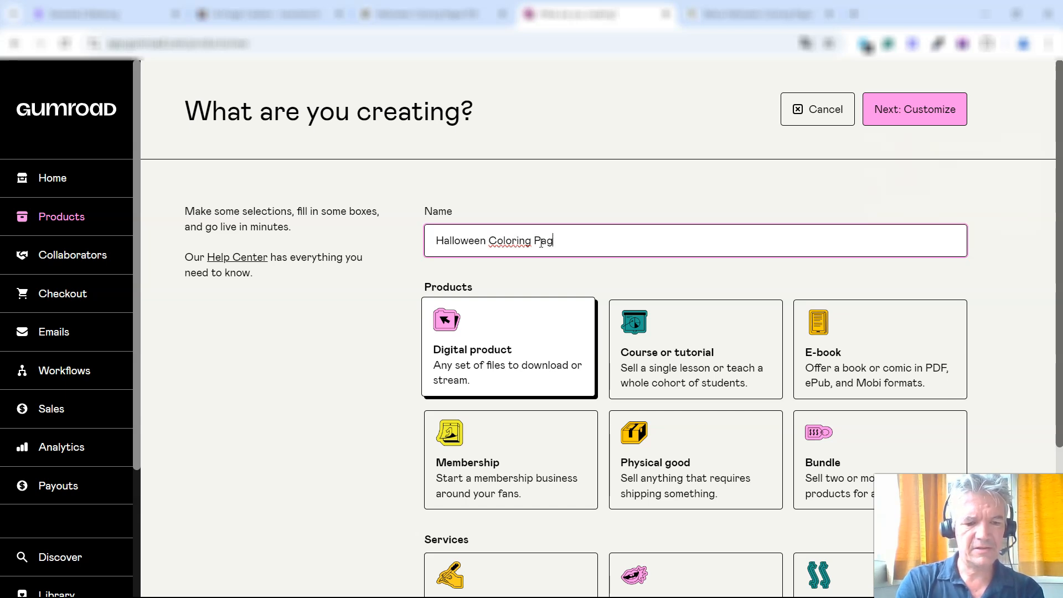
{"action": "left_click", "coordinate": [437, 243]}
{"action": "type", "text": "100"}
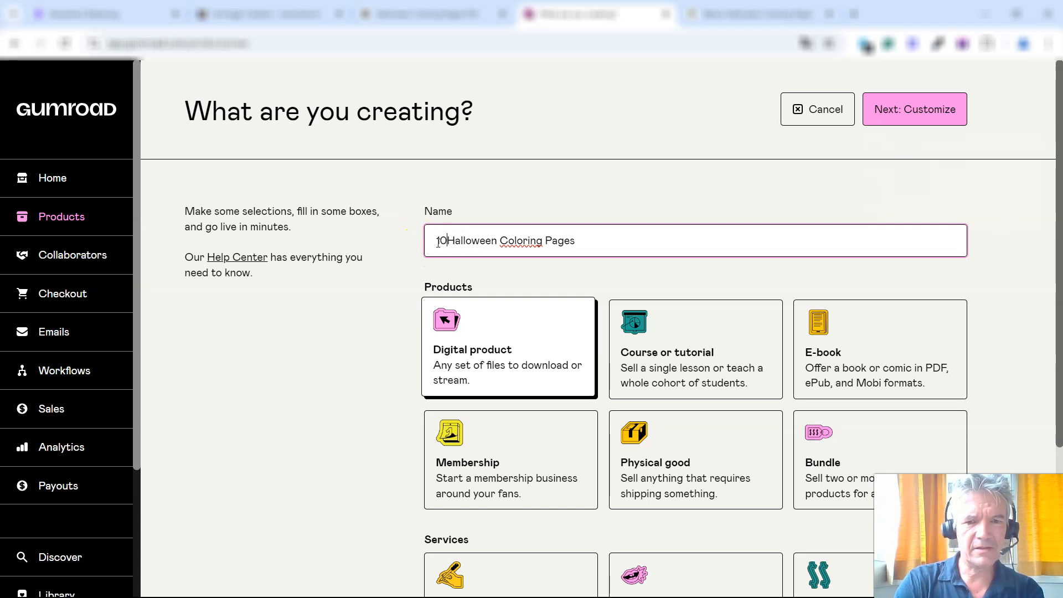
{"action": "left_click", "coordinate": [595, 245]}
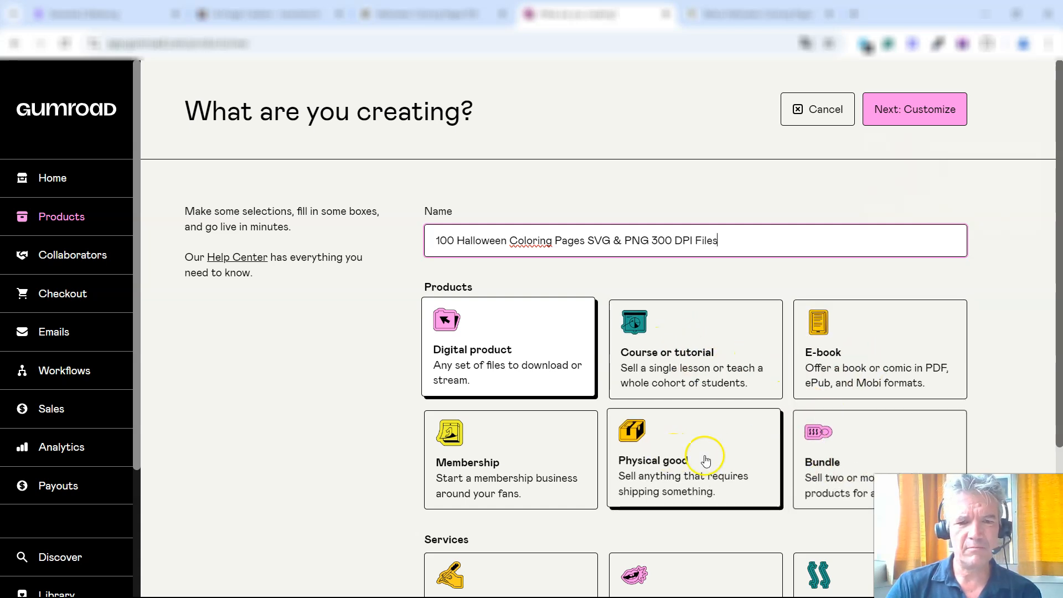
{"action": "left_click", "coordinate": [475, 348]}
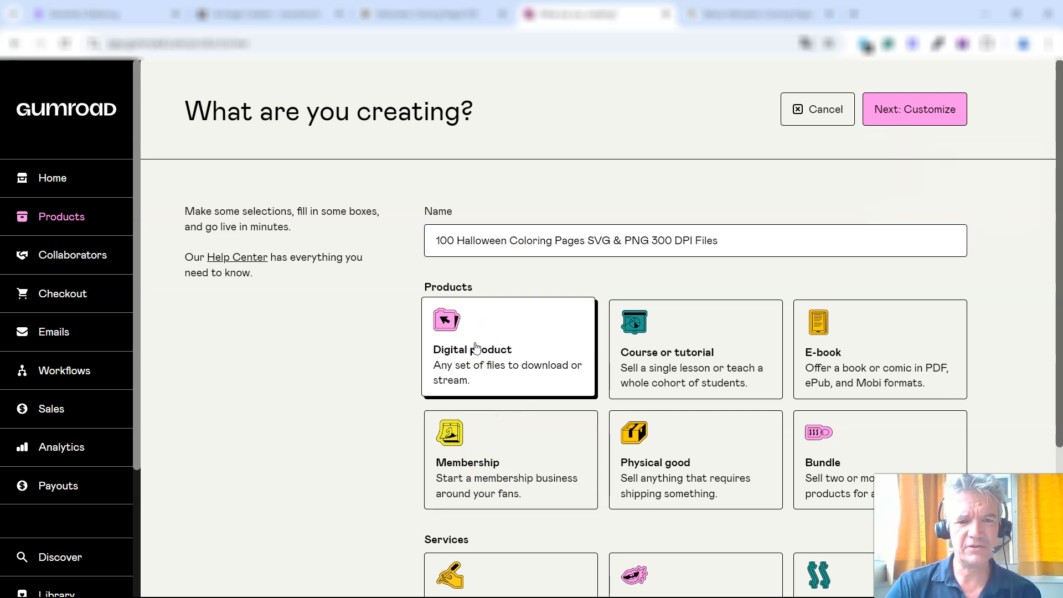
- Price the product at 7 US dollars and continue to customizing it
{"action": "scroll", "coordinate": [475, 349], "scroll_direction": "down", "scroll_amount": 4}
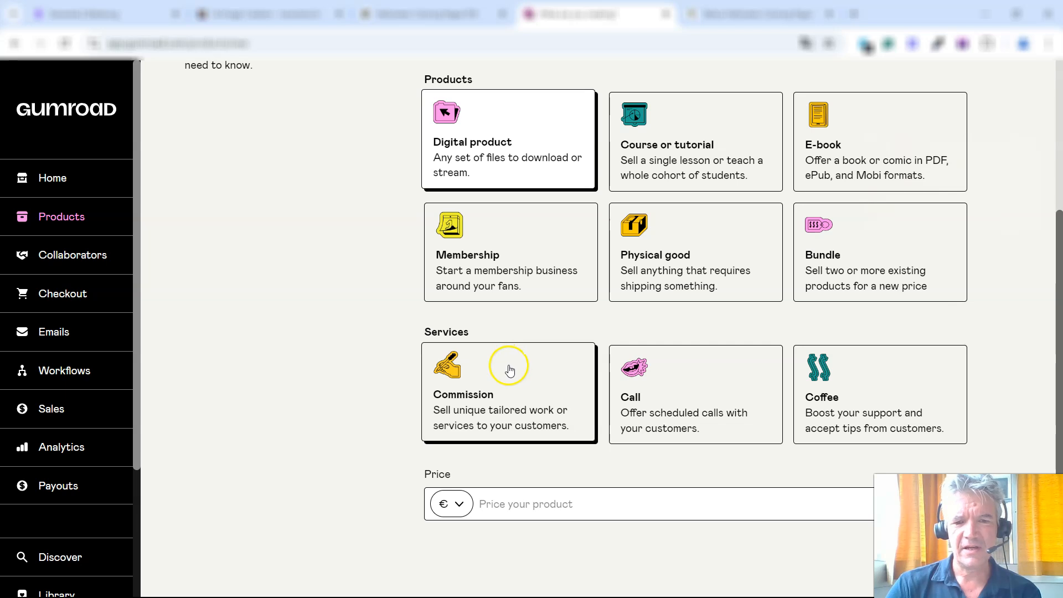
{"action": "left_click", "coordinate": [527, 493]}
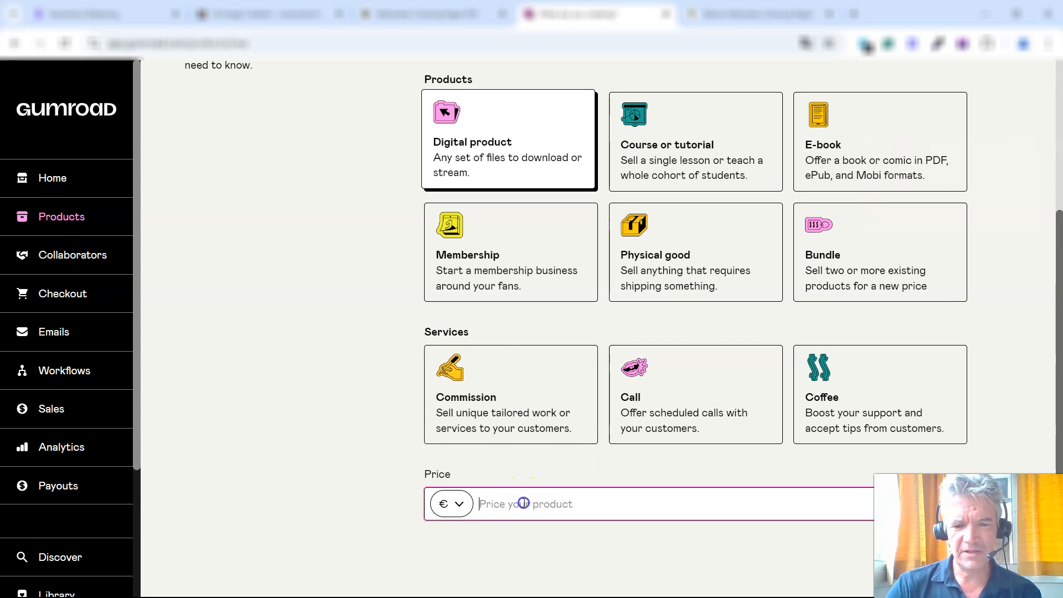
{"action": "left_click", "coordinate": [463, 510]}
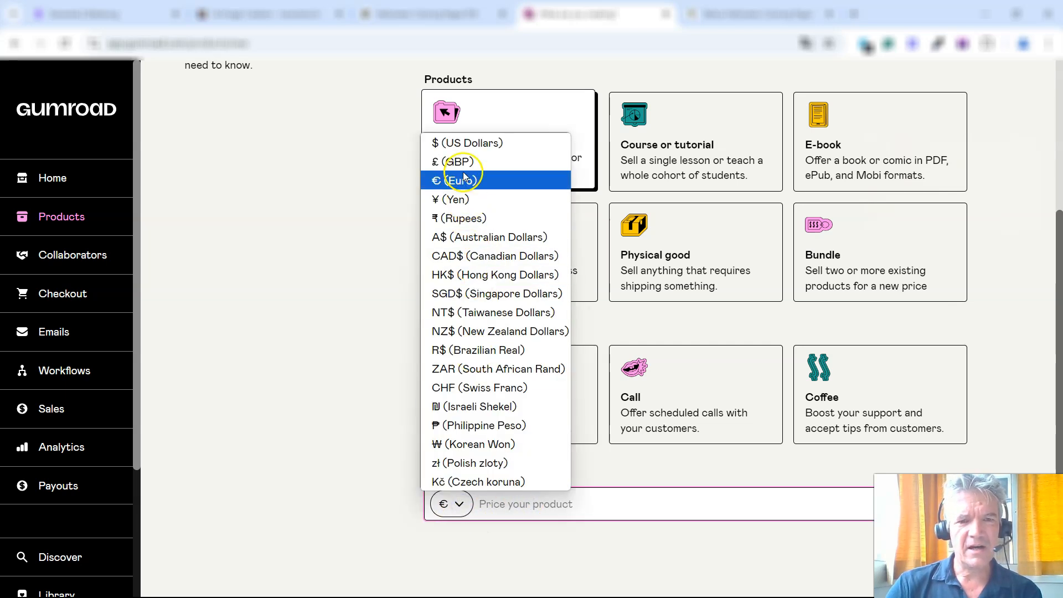
{"action": "left_click", "coordinate": [465, 145]}
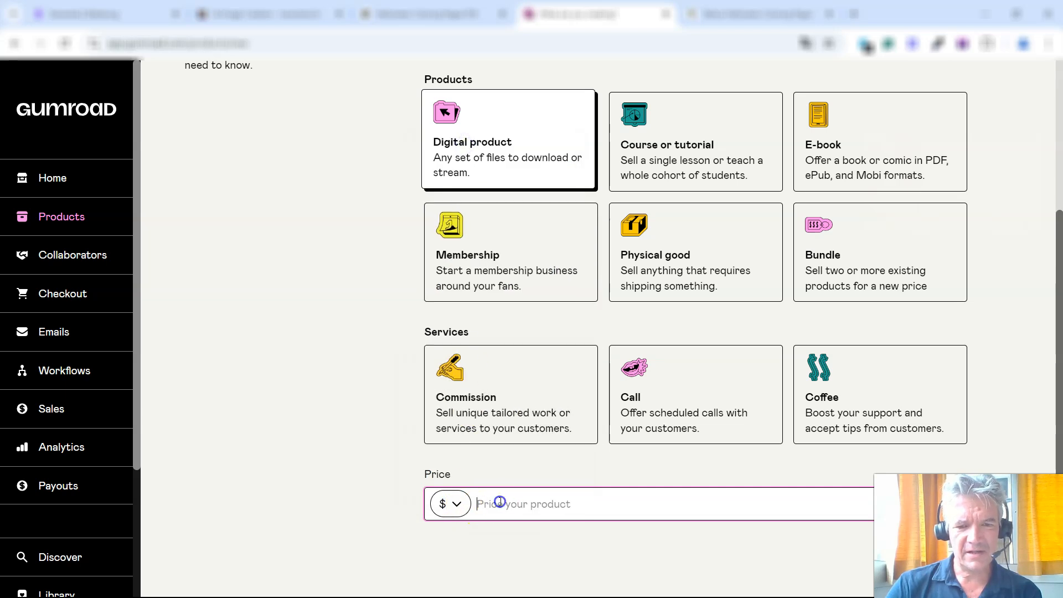
{"action": "type", "text": "7"}
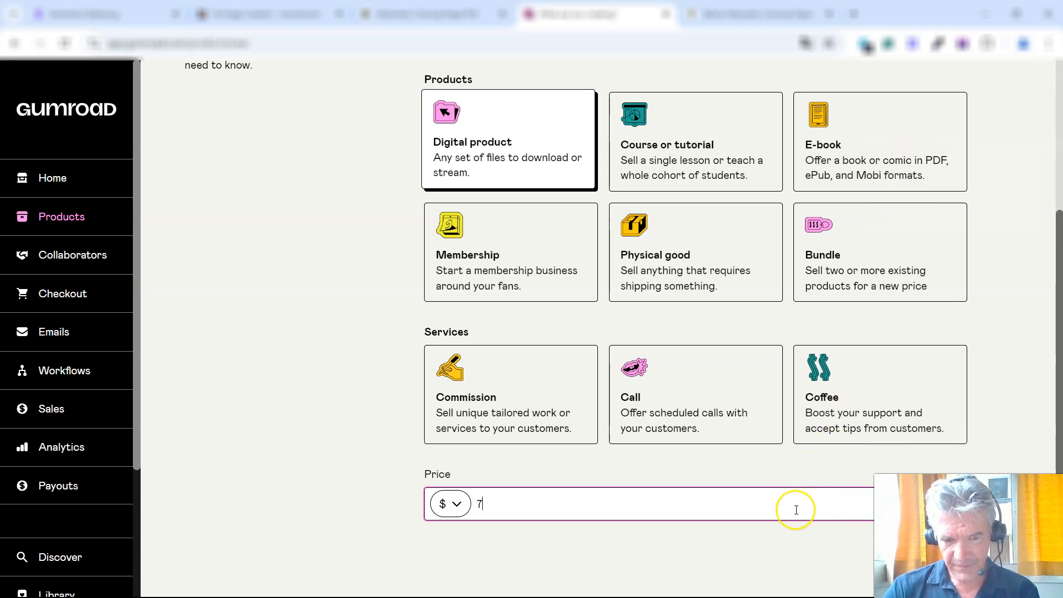
{"action": "scroll", "coordinate": [798, 487], "scroll_direction": "up", "scroll_amount": 4}
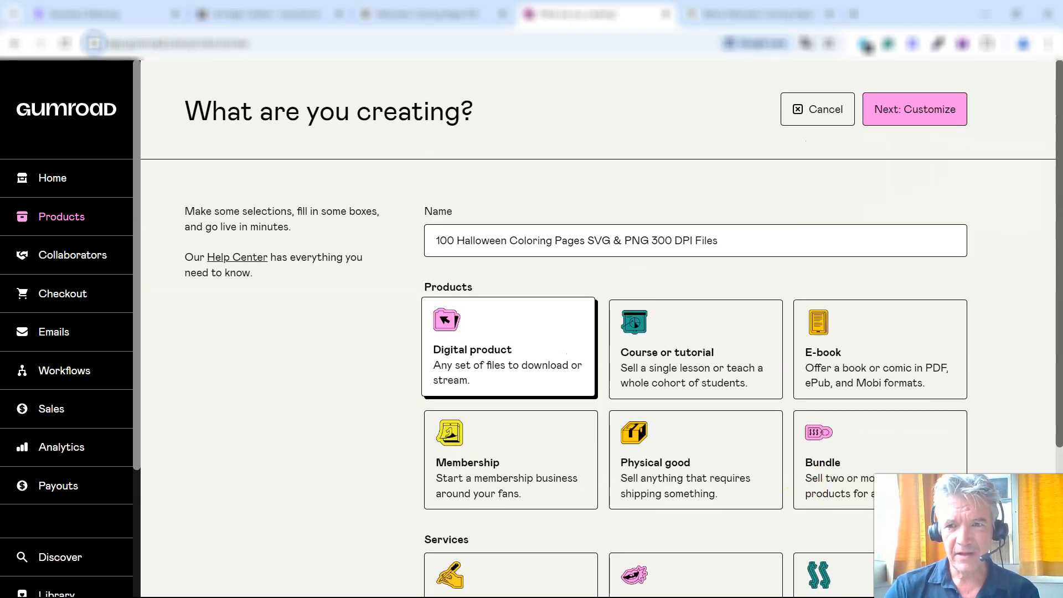
{"action": "left_click", "coordinate": [909, 106]}
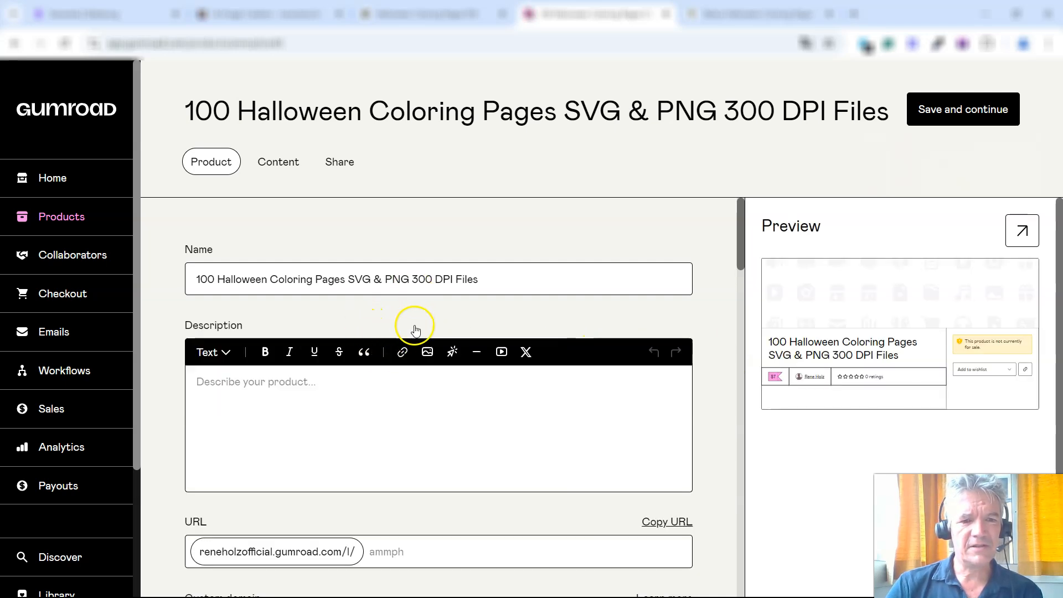
- Set the ending of the product's URL to "100-halloween-coloring-pages-for-adults"
{"action": "scroll", "coordinate": [389, 400], "scroll_direction": "down", "scroll_amount": 1}
{"action": "left_click", "coordinate": [382, 482]}
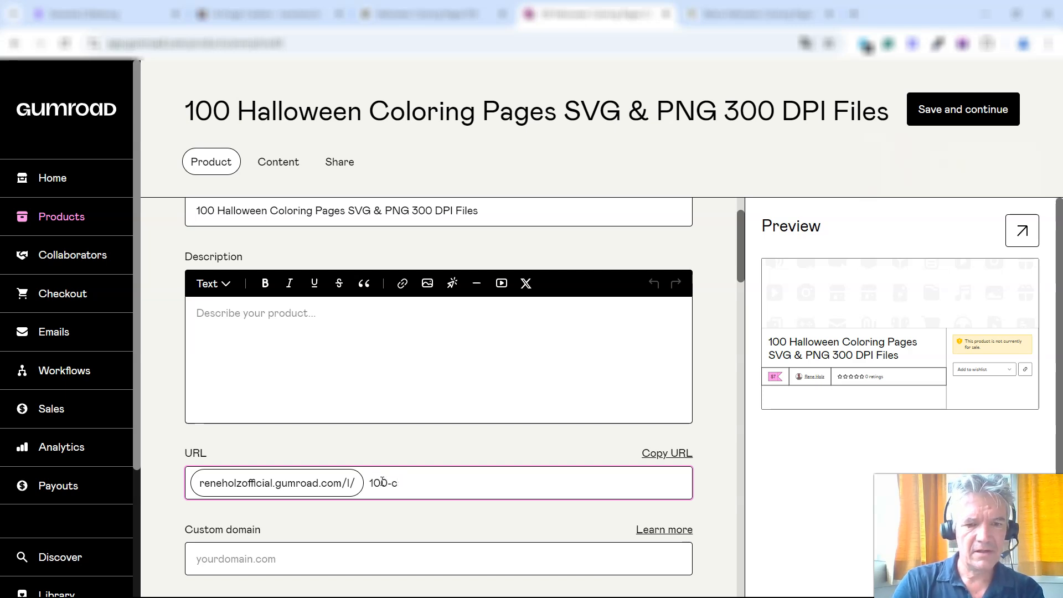
{"action": "type", "text": "100-halloween-col"}
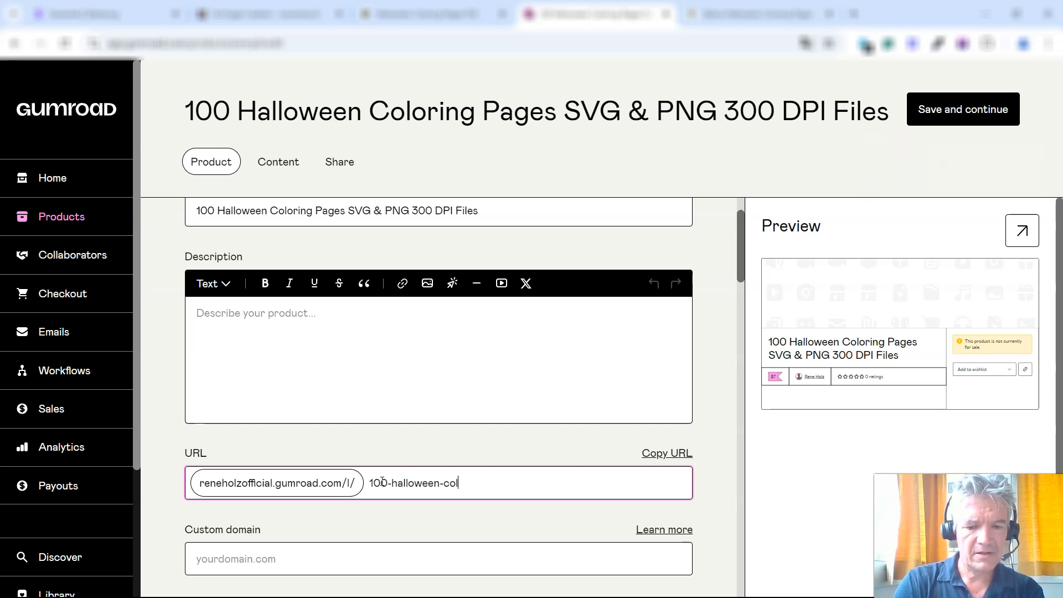
{"action": "type", "text": "ges-for-adults"}
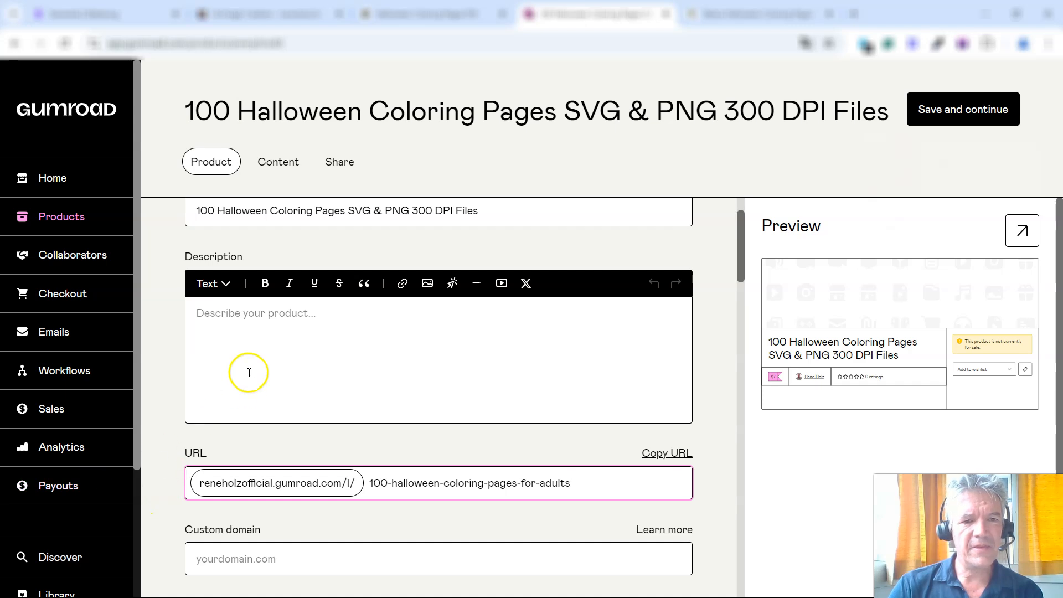
- Examine the description editor, the cover and thumbnail image requirements, and the call-to-action, summary and additional detail options
{"action": "left_click", "coordinate": [251, 343]}
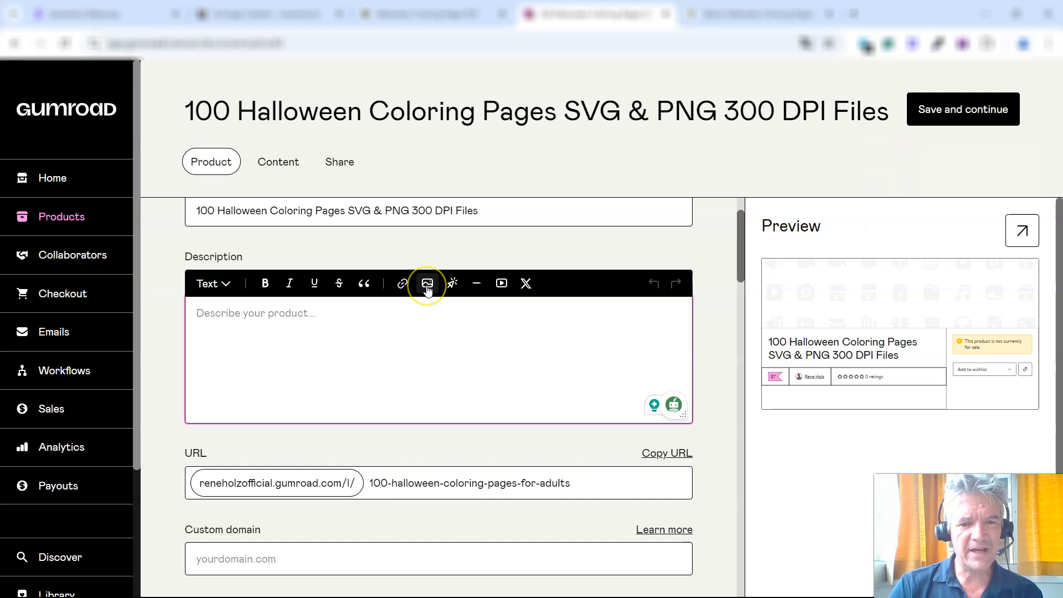
{"action": "left_click", "coordinate": [351, 341]}
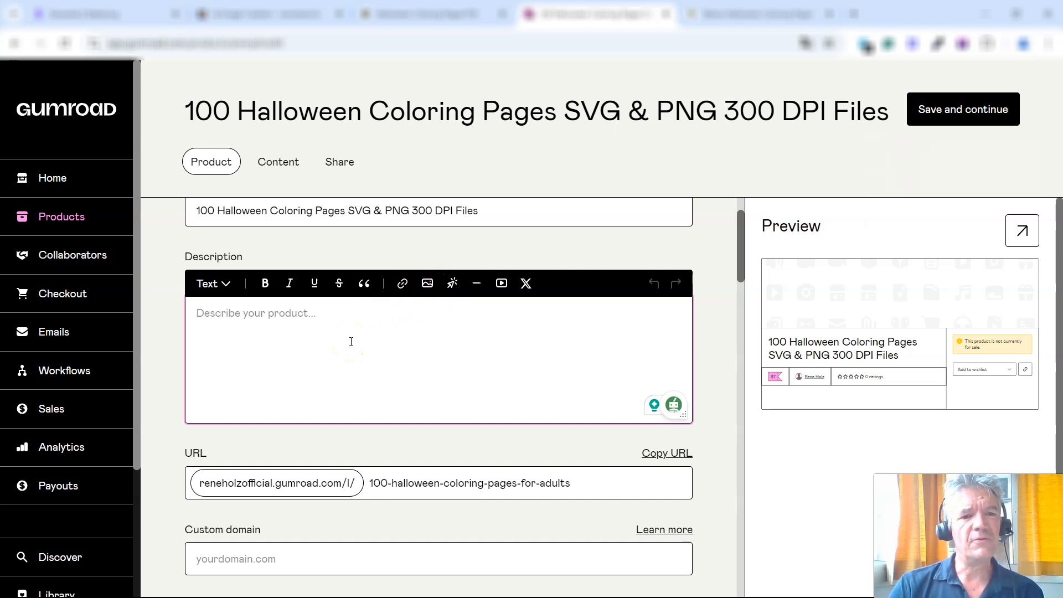
{"action": "left_click", "coordinate": [378, 345]}
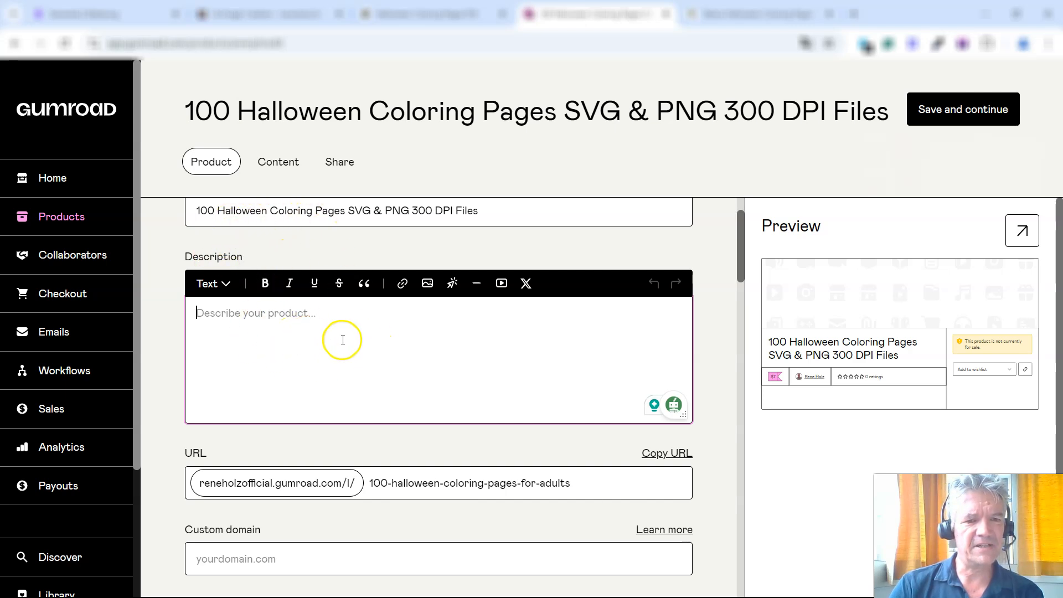
{"action": "scroll", "coordinate": [358, 337], "scroll_direction": "down", "scroll_amount": 3}
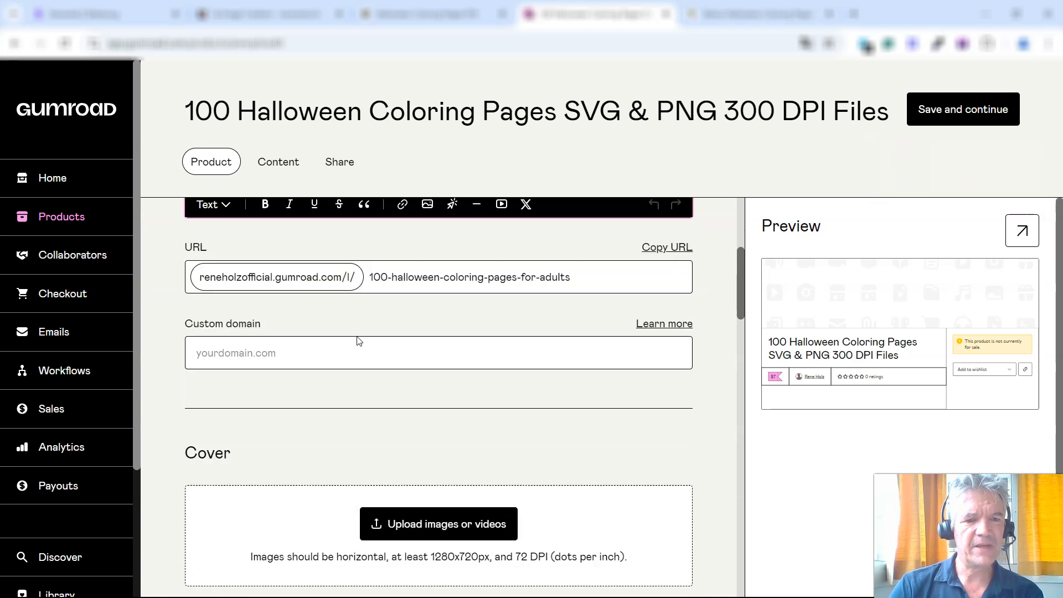
{"action": "scroll", "coordinate": [271, 332], "scroll_direction": "down", "scroll_amount": 4}
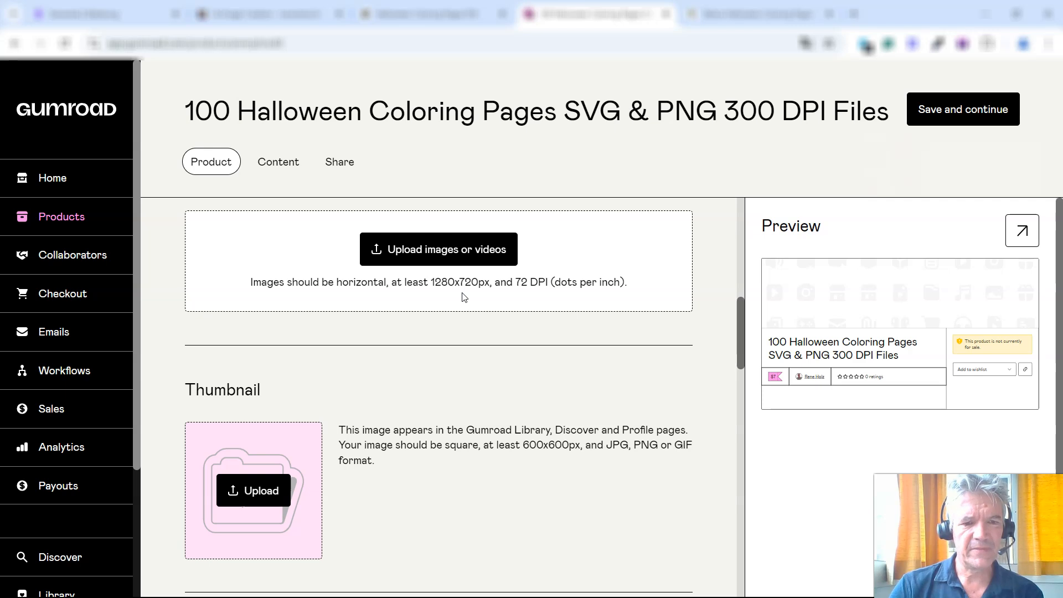
{"action": "scroll", "coordinate": [463, 296], "scroll_direction": "down", "scroll_amount": 2}
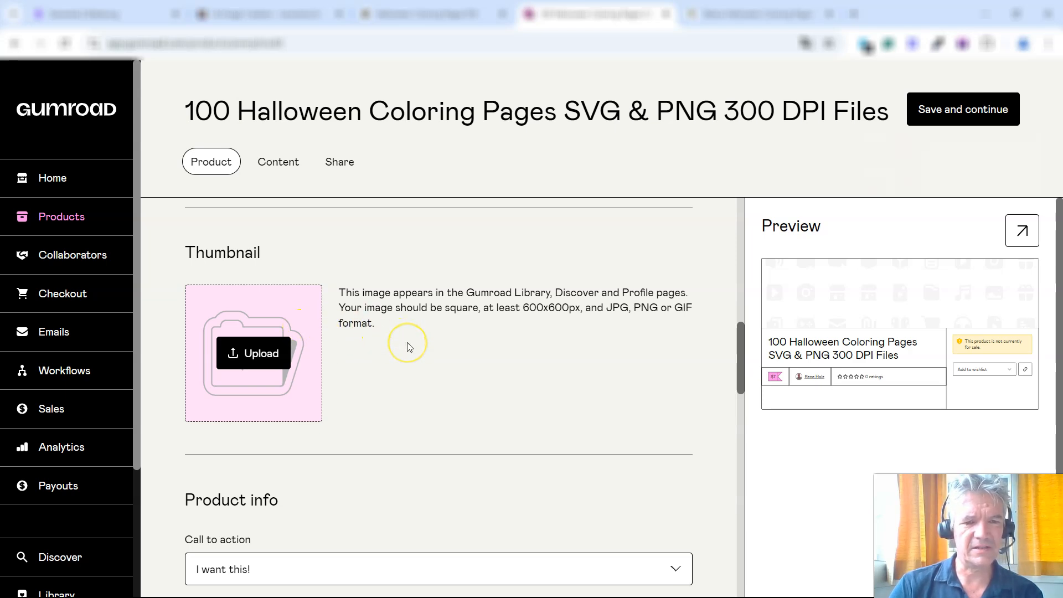
{"action": "scroll", "coordinate": [407, 342], "scroll_direction": "down", "scroll_amount": 5}
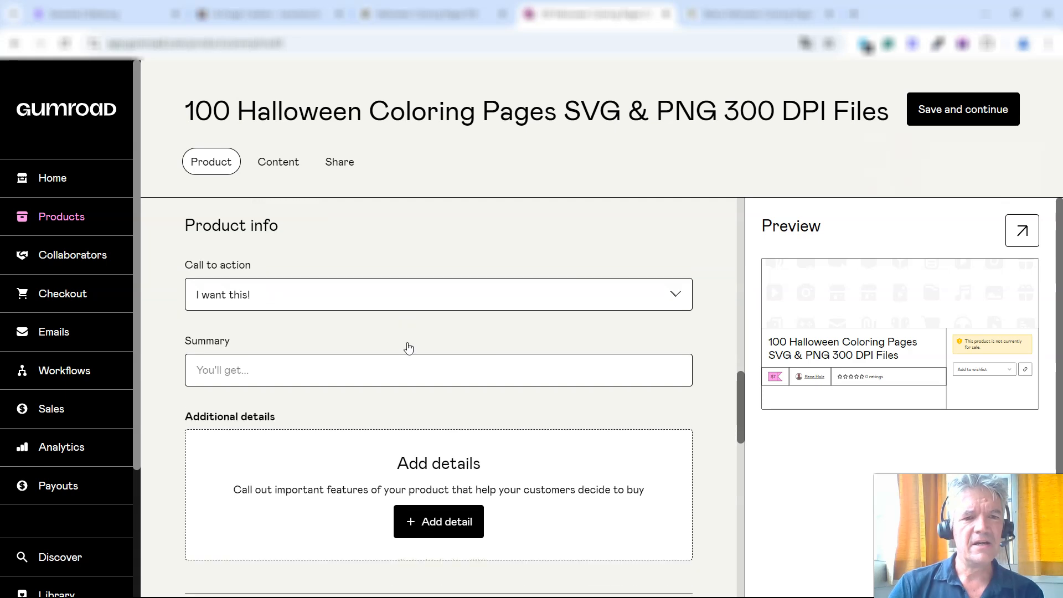
{"action": "left_click", "coordinate": [310, 300]}
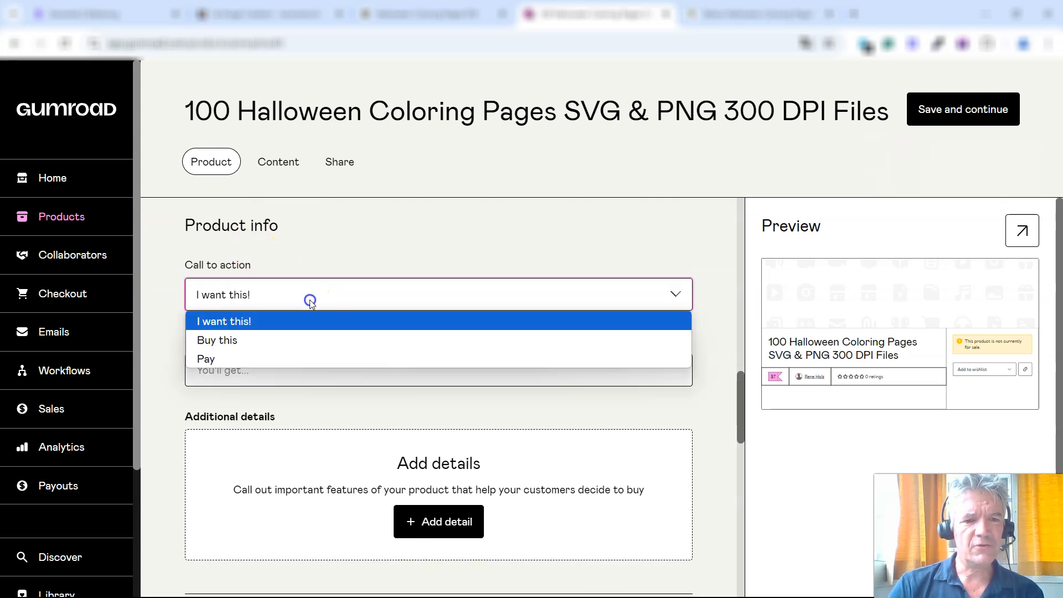
{"action": "left_click", "coordinate": [310, 300]}
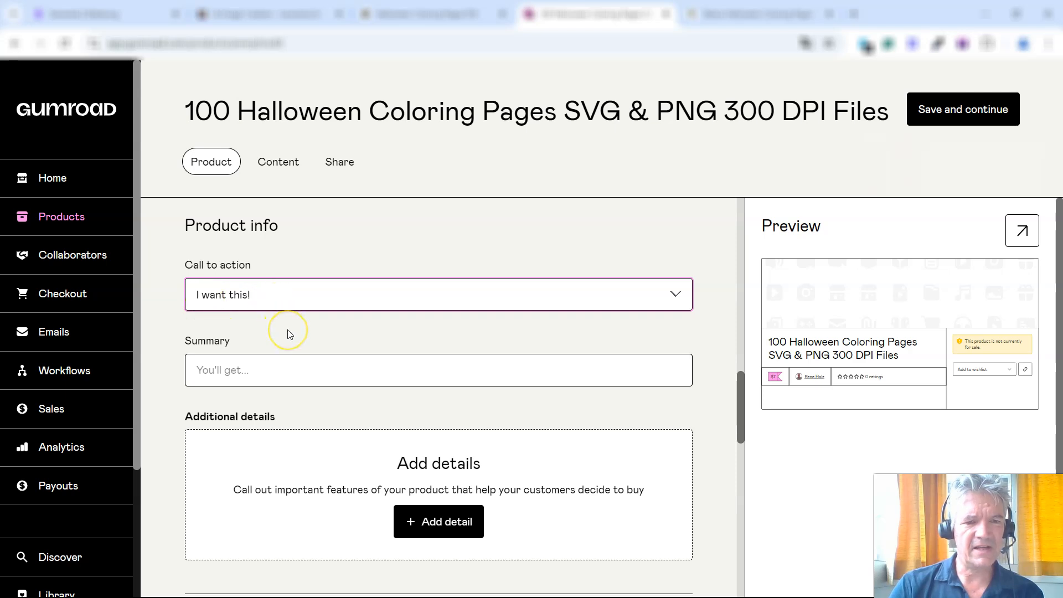
{"action": "scroll", "coordinate": [288, 334], "scroll_direction": "down", "scroll_amount": 3}
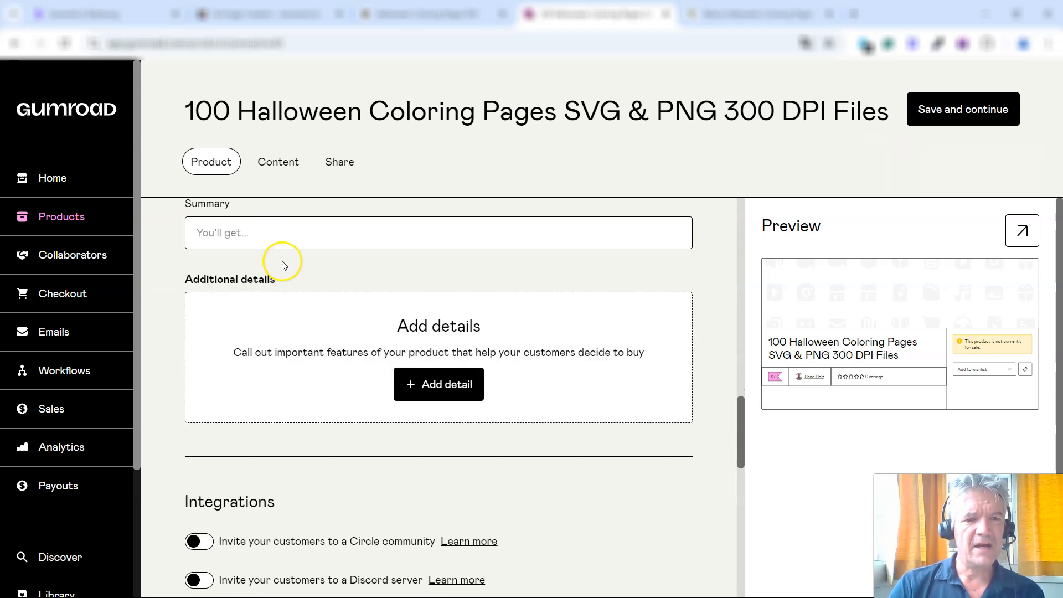
{"action": "scroll", "coordinate": [282, 266], "scroll_direction": "up", "scroll_amount": 1}
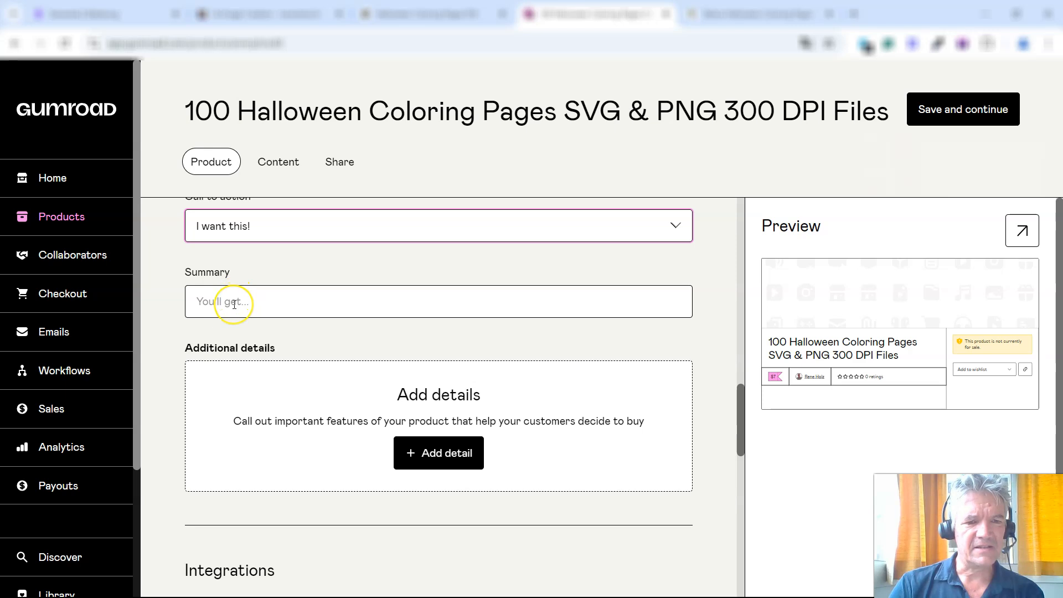
{"action": "left_click", "coordinate": [454, 452]}
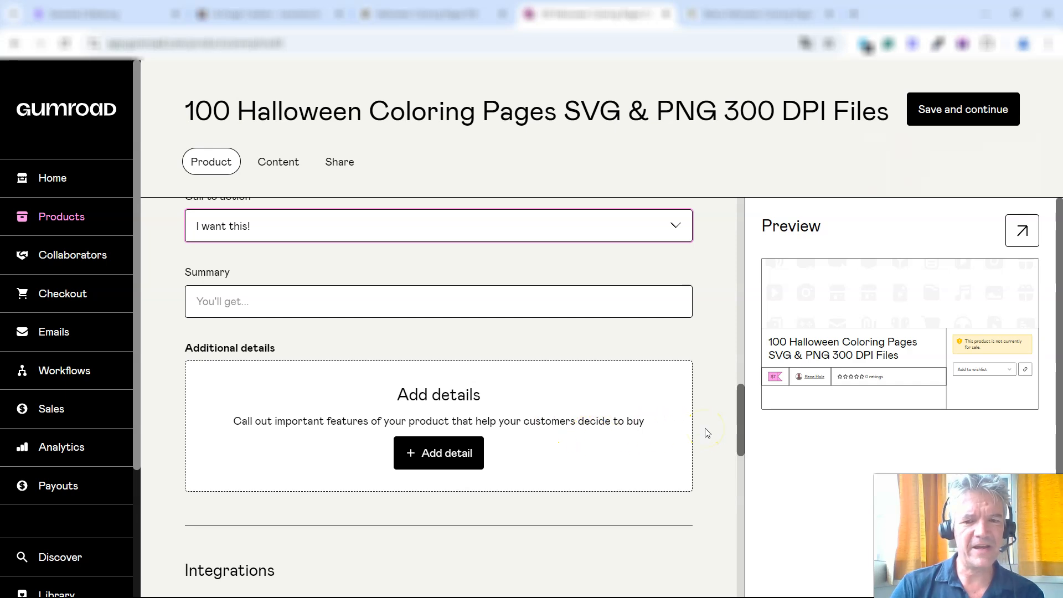
- Review the product's pricing, versions and sales settings options
{"action": "scroll", "coordinate": [706, 429], "scroll_direction": "down", "scroll_amount": 4}
{"action": "scroll", "coordinate": [708, 432], "scroll_direction": "down", "scroll_amount": 7}
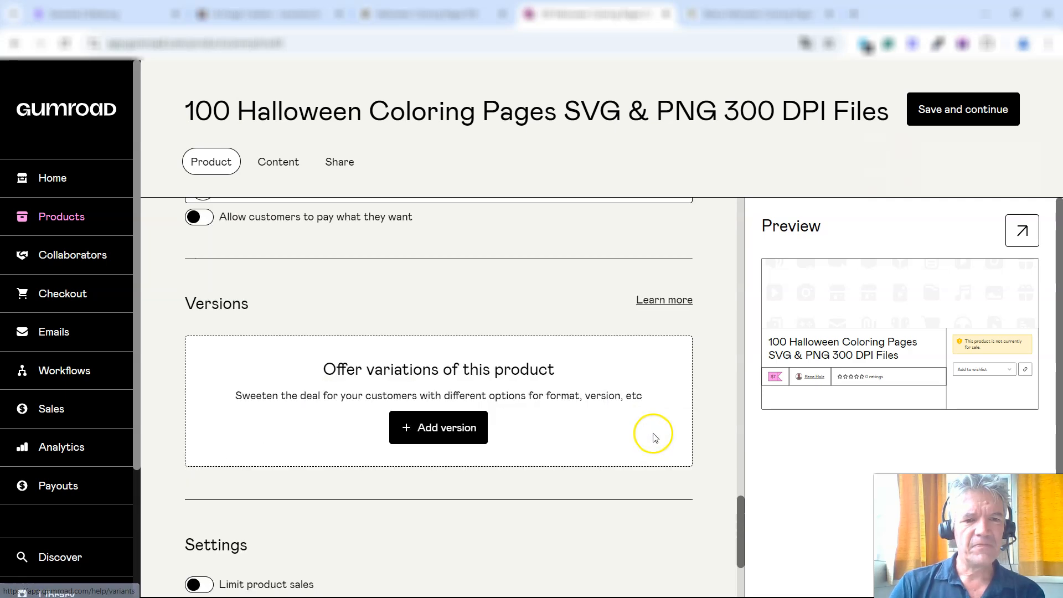
{"action": "scroll", "coordinate": [341, 365], "scroll_direction": "up", "scroll_amount": 4}
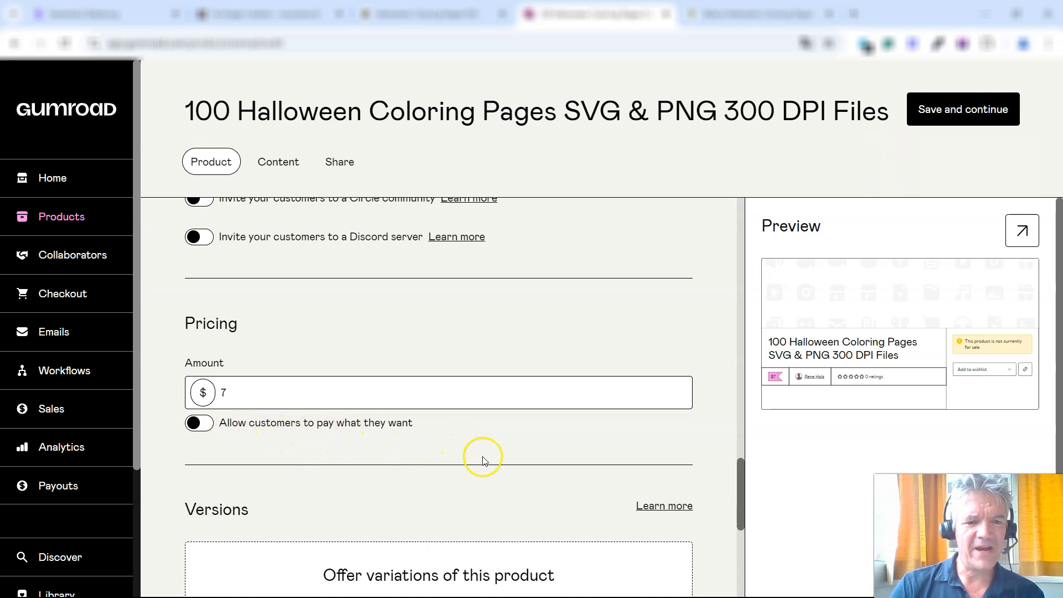
{"action": "scroll", "coordinate": [348, 374], "scroll_direction": "down", "scroll_amount": 2}
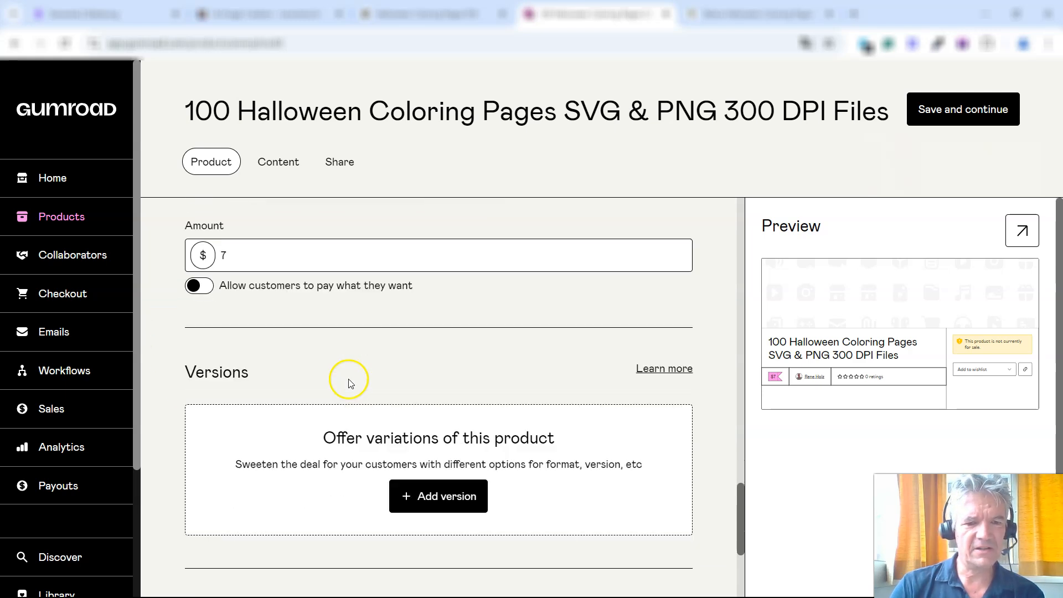
{"action": "scroll", "coordinate": [371, 367], "scroll_direction": "down", "scroll_amount": 2}
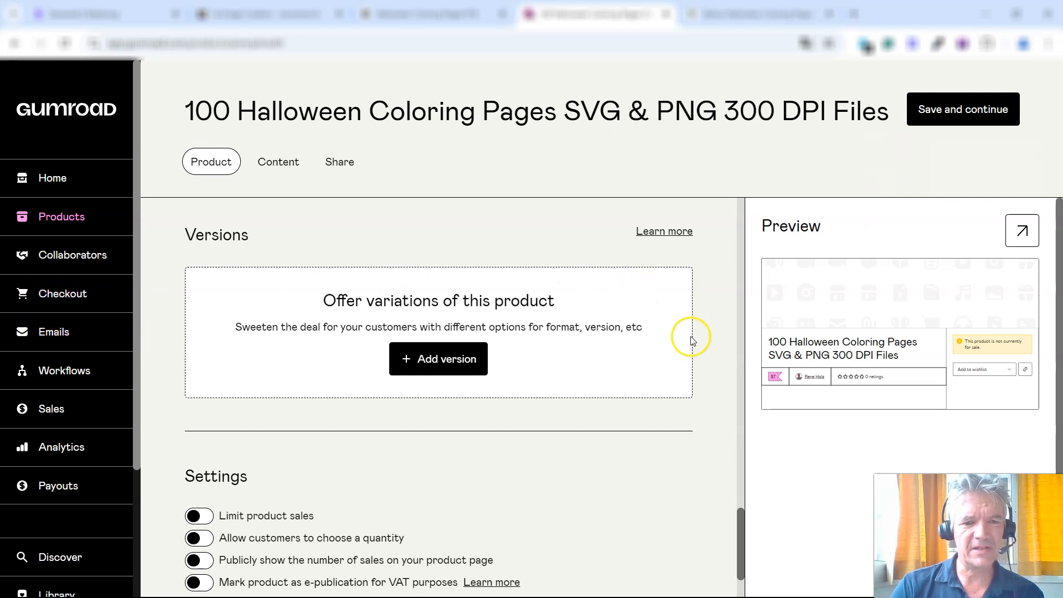
{"action": "scroll", "coordinate": [692, 341], "scroll_direction": "down", "scroll_amount": 2}
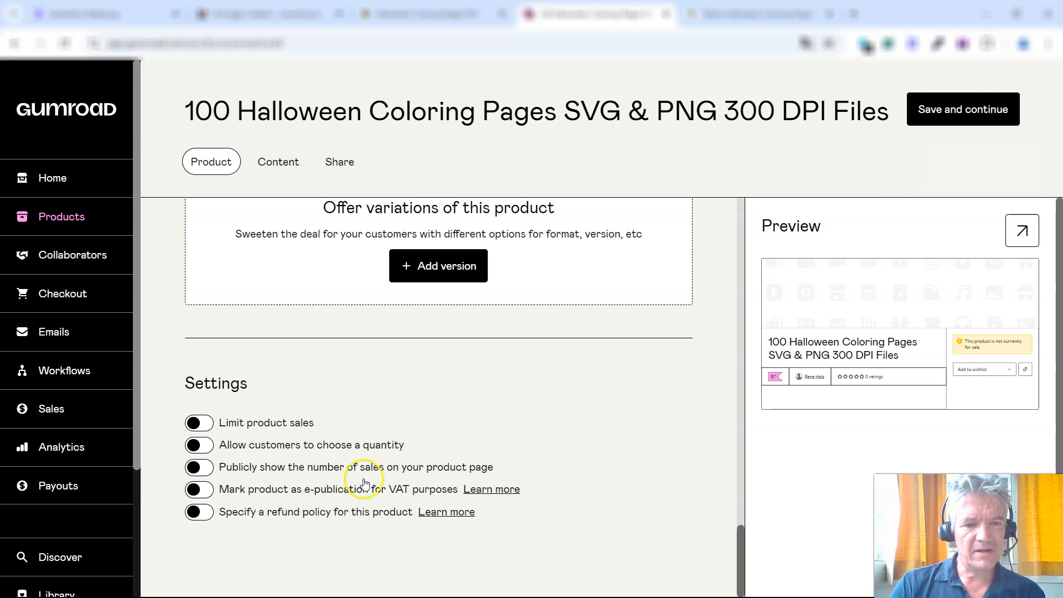
{"action": "scroll", "coordinate": [382, 459], "scroll_direction": "up", "scroll_amount": 3}
{"action": "scroll", "coordinate": [504, 410], "scroll_direction": "up", "scroll_amount": 10}
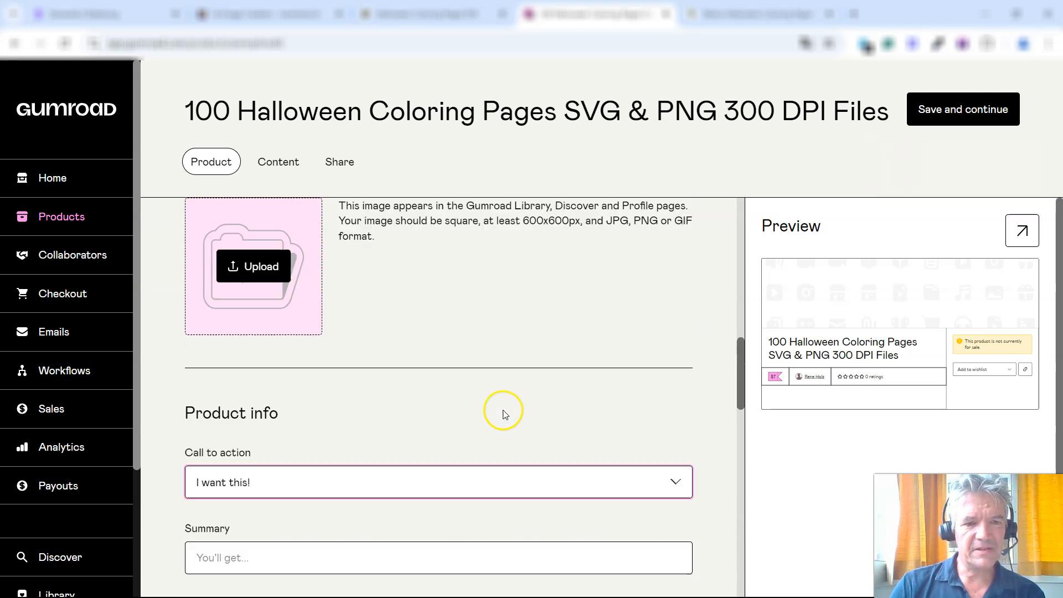
{"action": "scroll", "coordinate": [450, 387], "scroll_direction": "up", "scroll_amount": 8}
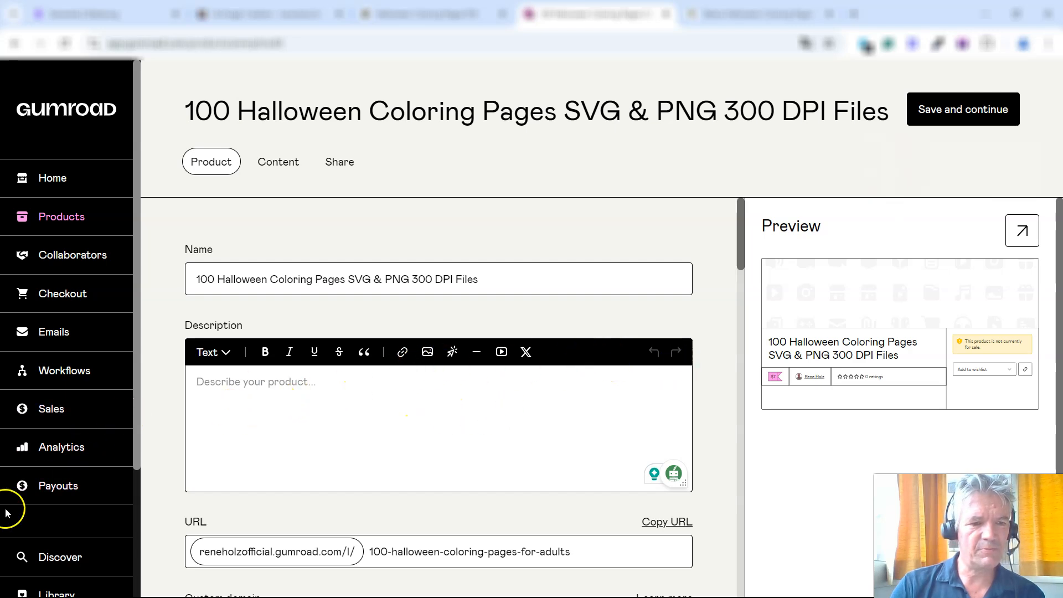
{"action": "left_click", "coordinate": [34, 559]}
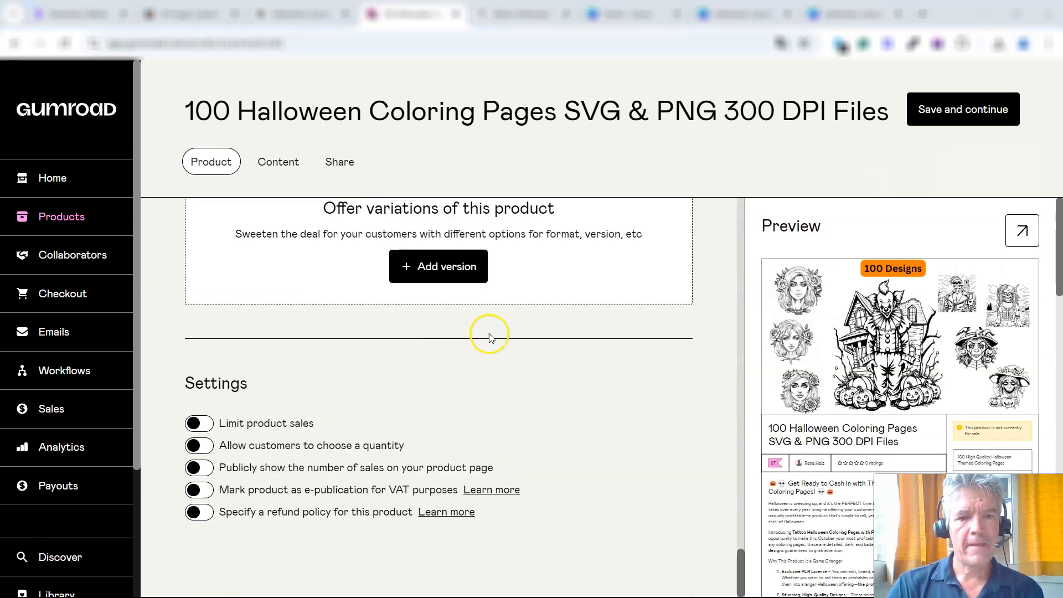
- Review the filled-in product description, from its headline through the PLR selling points to the P.S., and the cover image
{"action": "scroll", "coordinate": [489, 335], "scroll_direction": "up", "scroll_amount": 15}
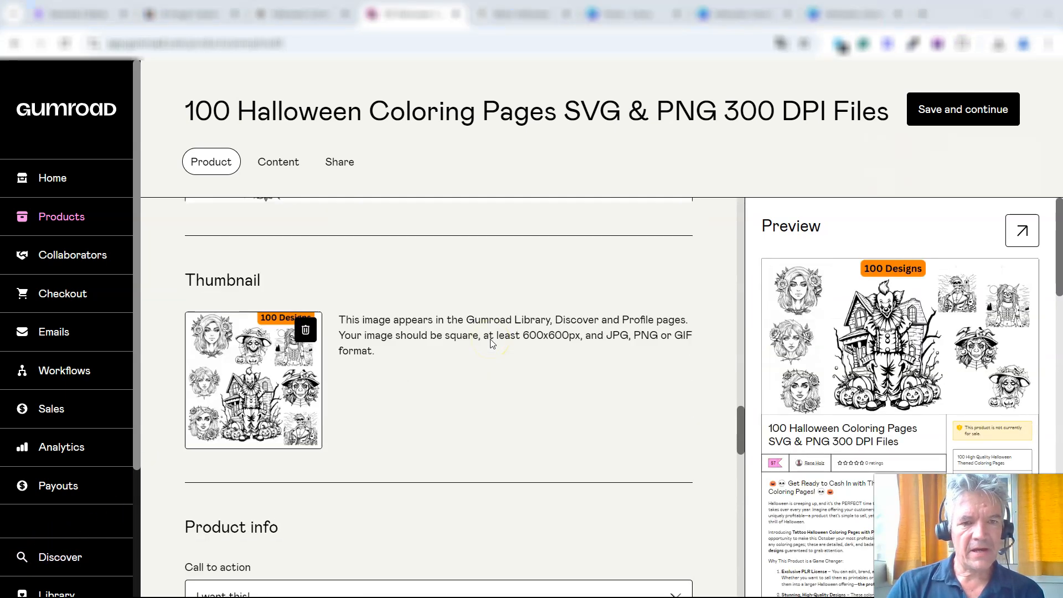
{"action": "scroll", "coordinate": [491, 344], "scroll_direction": "up", "scroll_amount": 15}
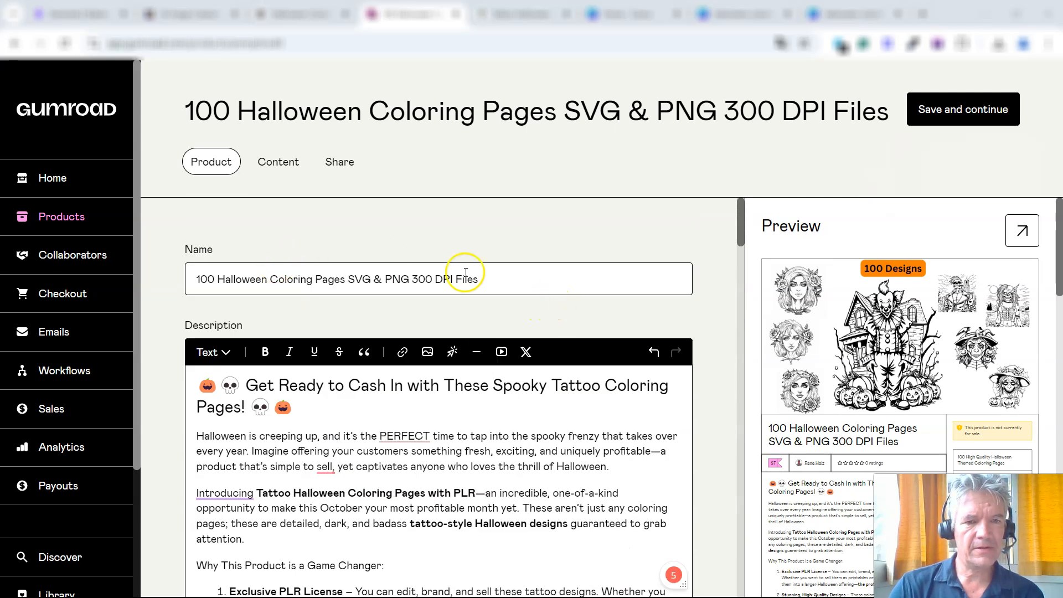
{"action": "scroll", "coordinate": [310, 274], "scroll_direction": "down", "scroll_amount": 3}
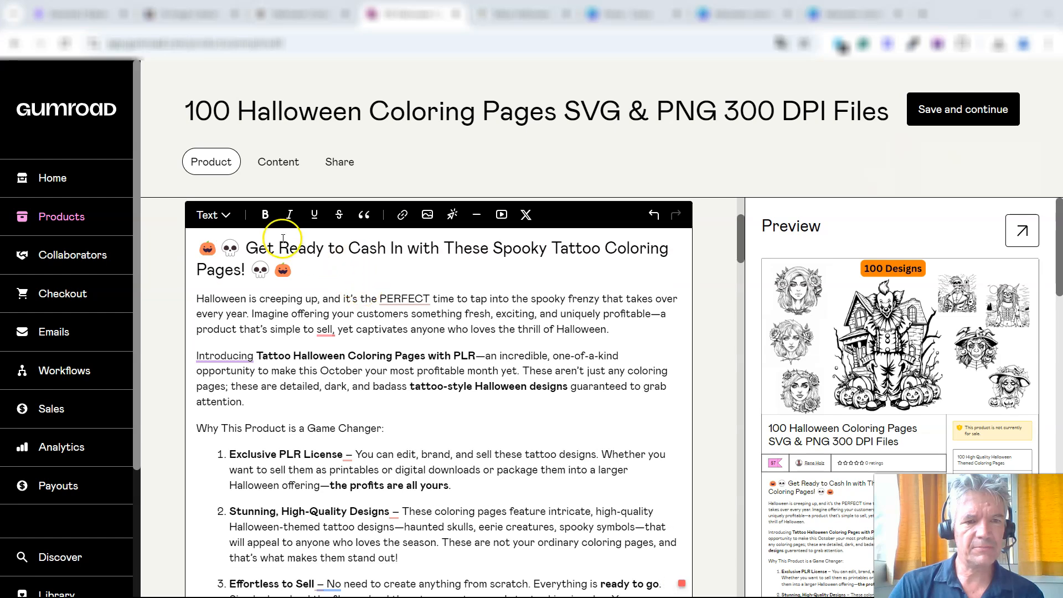
{"action": "scroll", "coordinate": [339, 308], "scroll_direction": "down", "scroll_amount": 3}
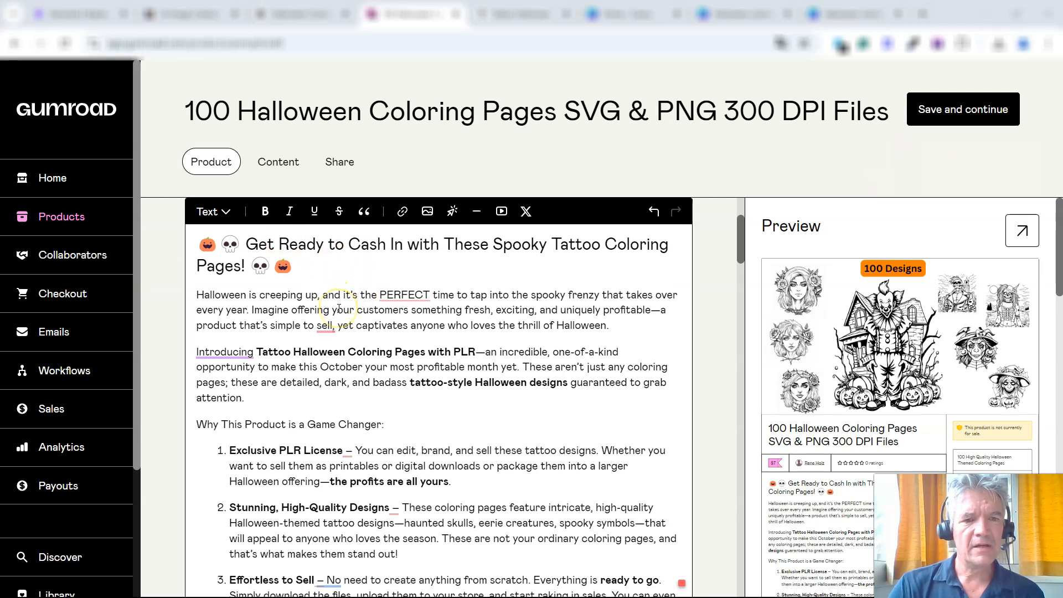
{"action": "scroll", "coordinate": [337, 311], "scroll_direction": "down", "scroll_amount": 8}
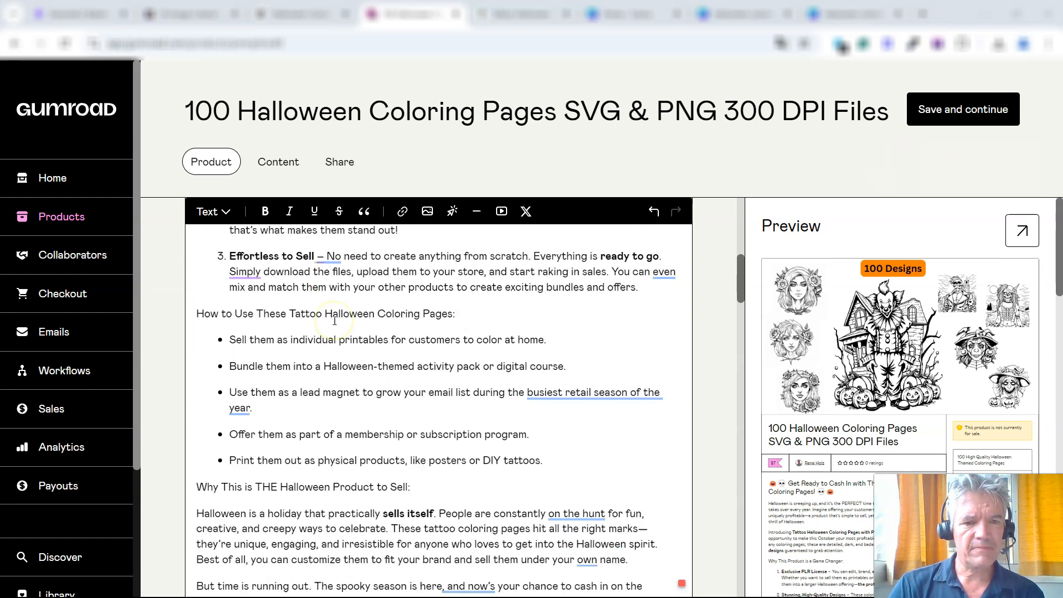
{"action": "scroll", "coordinate": [334, 320], "scroll_direction": "up", "scroll_amount": 7}
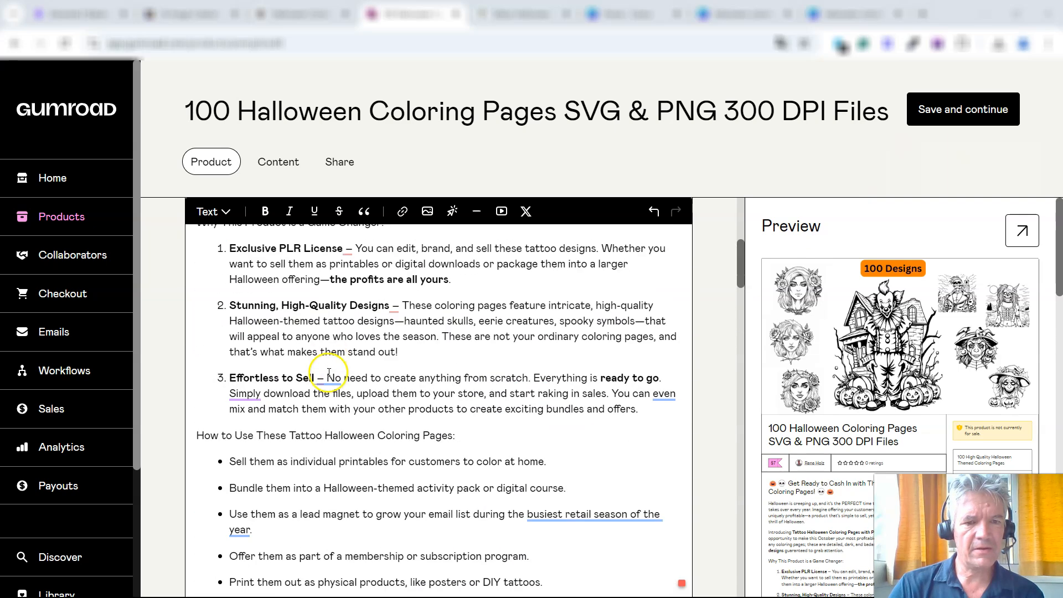
{"action": "scroll", "coordinate": [327, 367], "scroll_direction": "down", "scroll_amount": 9}
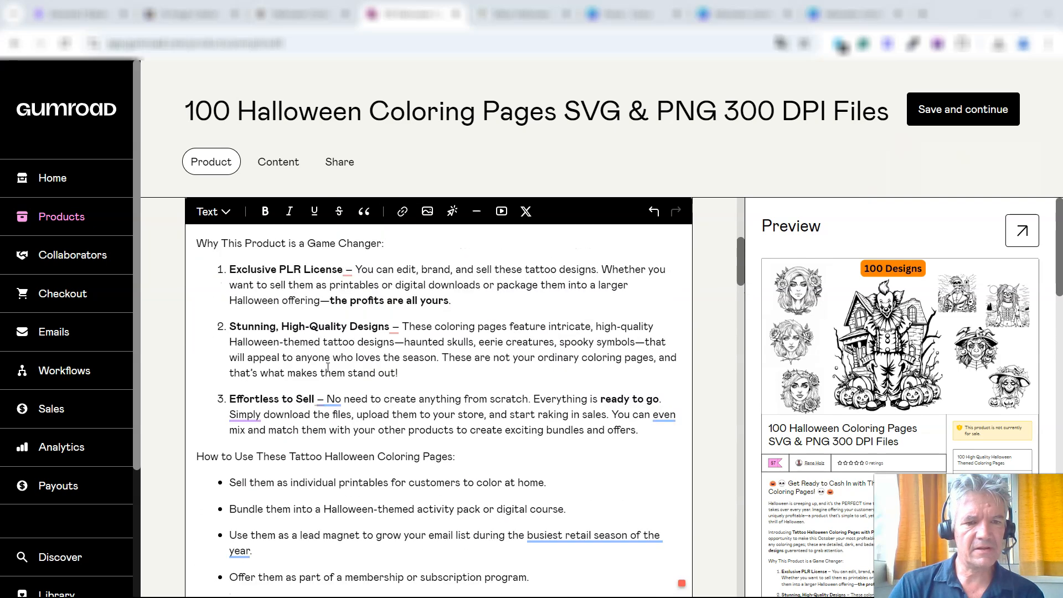
{"action": "scroll", "coordinate": [328, 367], "scroll_direction": "down", "scroll_amount": 10}
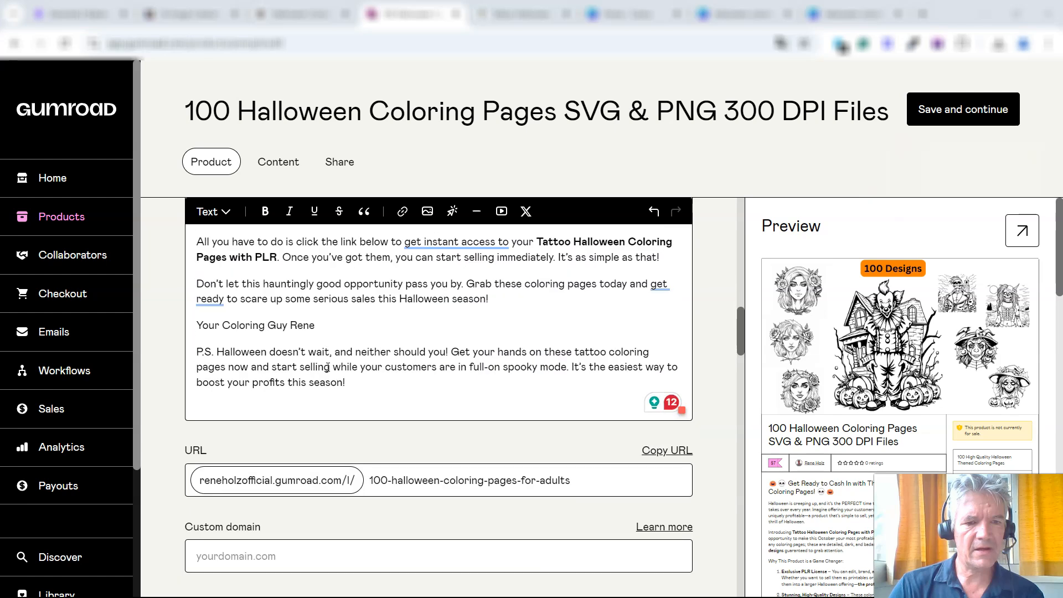
{"action": "scroll", "coordinate": [343, 393], "scroll_direction": "down", "scroll_amount": 8}
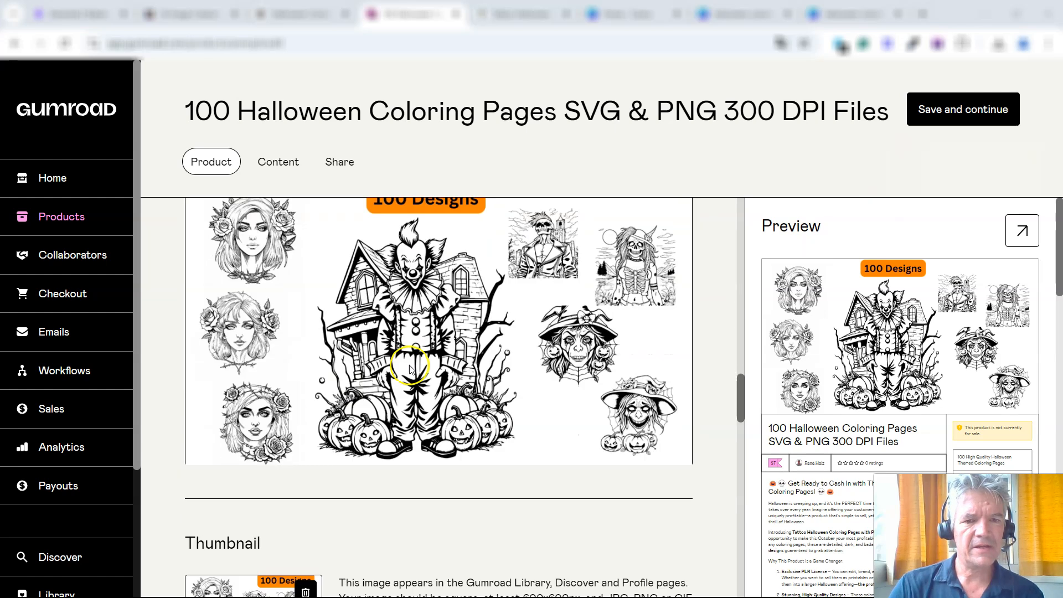
{"action": "scroll", "coordinate": [410, 360], "scroll_direction": "up", "scroll_amount": 1}
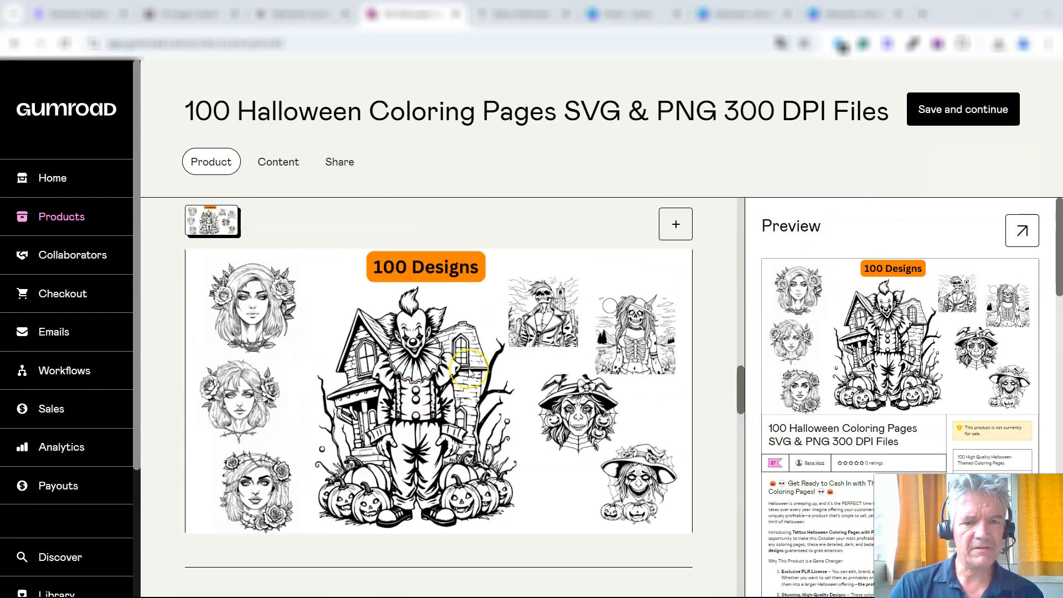
- Check the thumbnail, call to action, summary, additional details, integrations and sales settings of the product
{"action": "scroll", "coordinate": [468, 372], "scroll_direction": "down", "scroll_amount": 6}
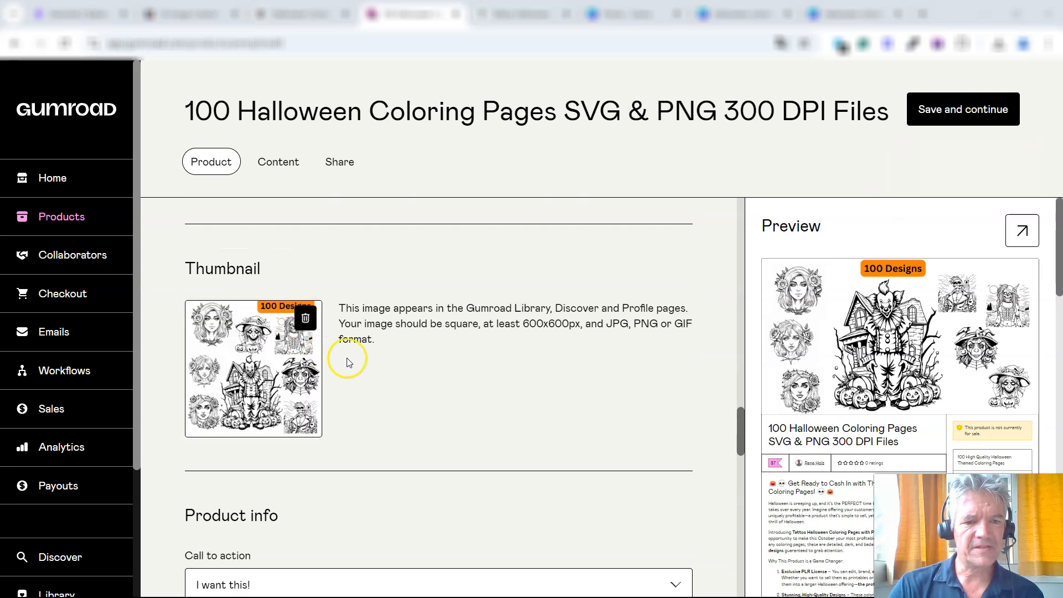
{"action": "scroll", "coordinate": [454, 357], "scroll_direction": "down", "scroll_amount": 6}
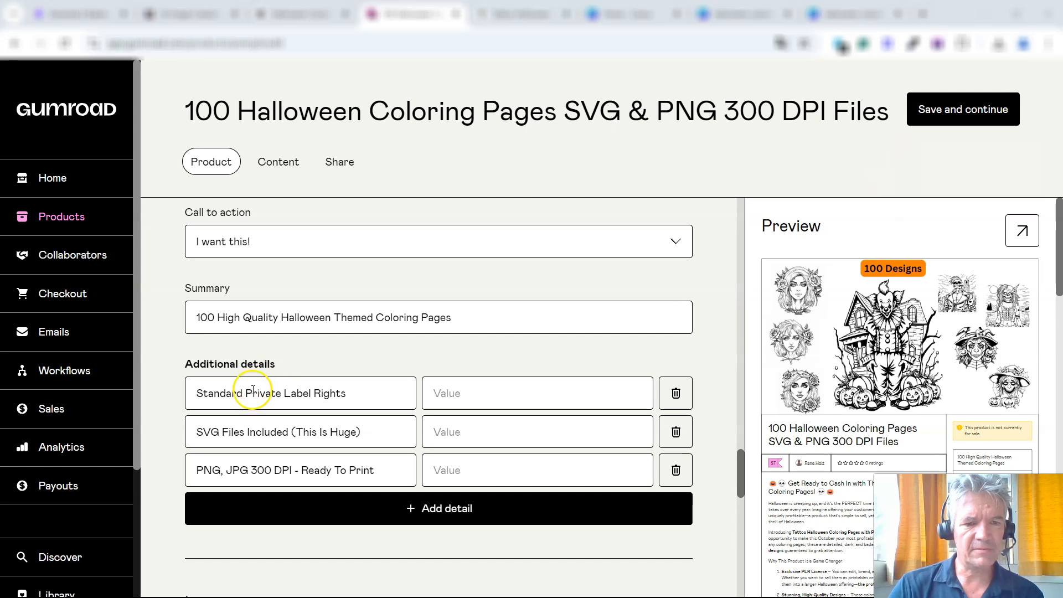
{"action": "scroll", "coordinate": [399, 351], "scroll_direction": "down", "scroll_amount": 3}
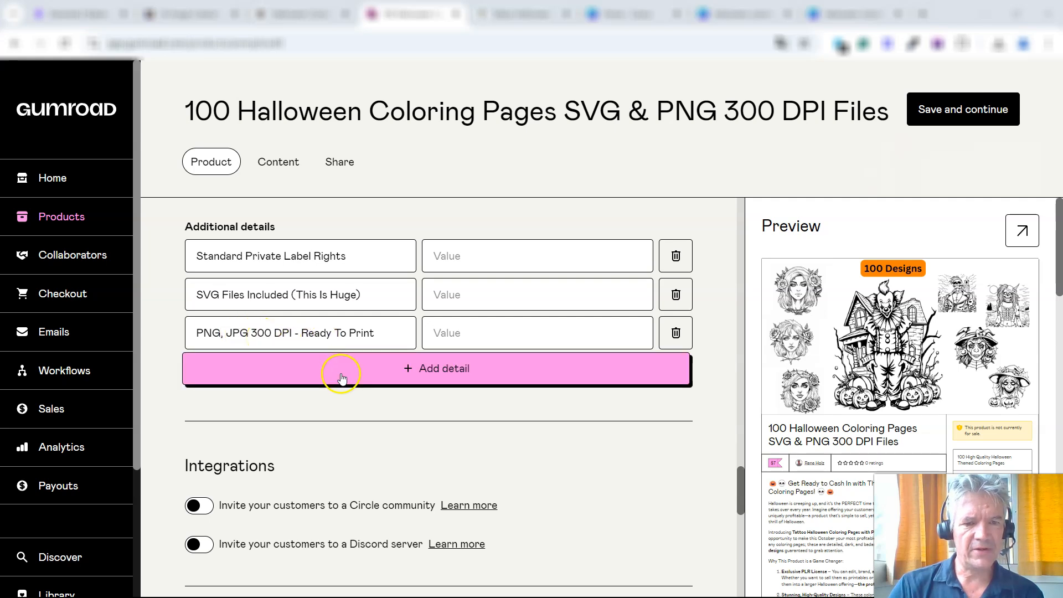
{"action": "scroll", "coordinate": [441, 420], "scroll_direction": "down", "scroll_amount": 5}
{"action": "scroll", "coordinate": [442, 422], "scroll_direction": "down", "scroll_amount": 7}
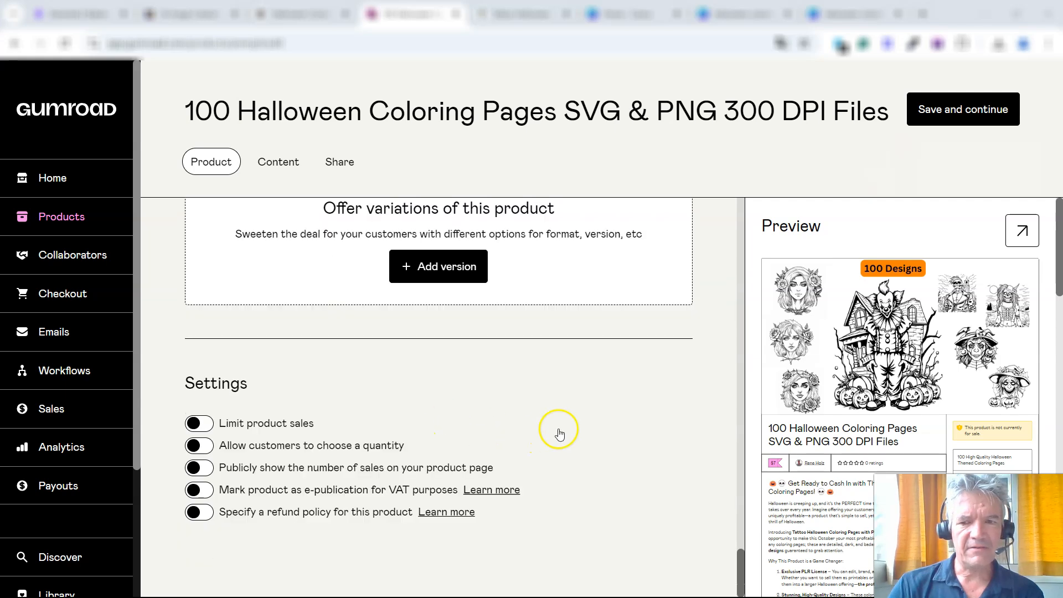
{"action": "scroll", "coordinate": [1000, 395], "scroll_direction": "down", "scroll_amount": 3}
{"action": "scroll", "coordinate": [1000, 395], "scroll_direction": "up", "scroll_amount": 3}
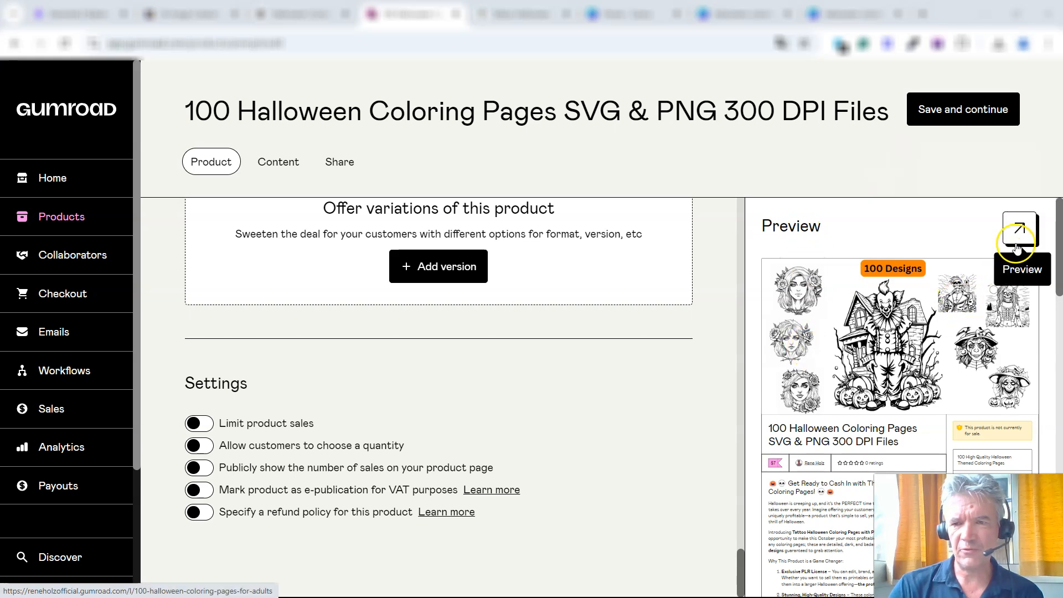
- Look through the product page preview, then save the product details and continue to its content
{"action": "scroll", "coordinate": [918, 297], "scroll_direction": "down", "scroll_amount": 10}
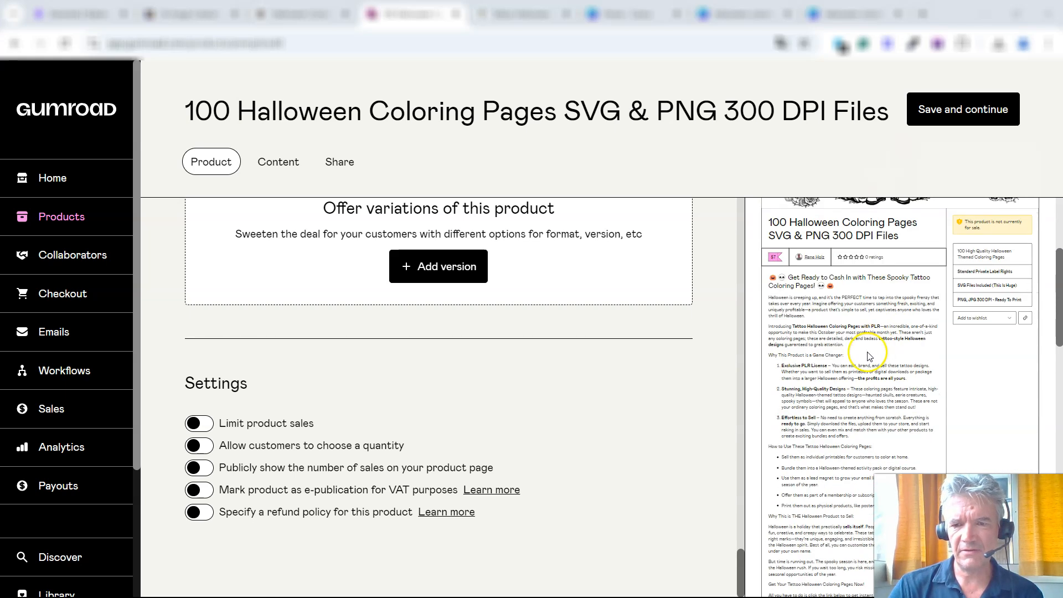
{"action": "scroll", "coordinate": [868, 360], "scroll_direction": "up", "scroll_amount": 10}
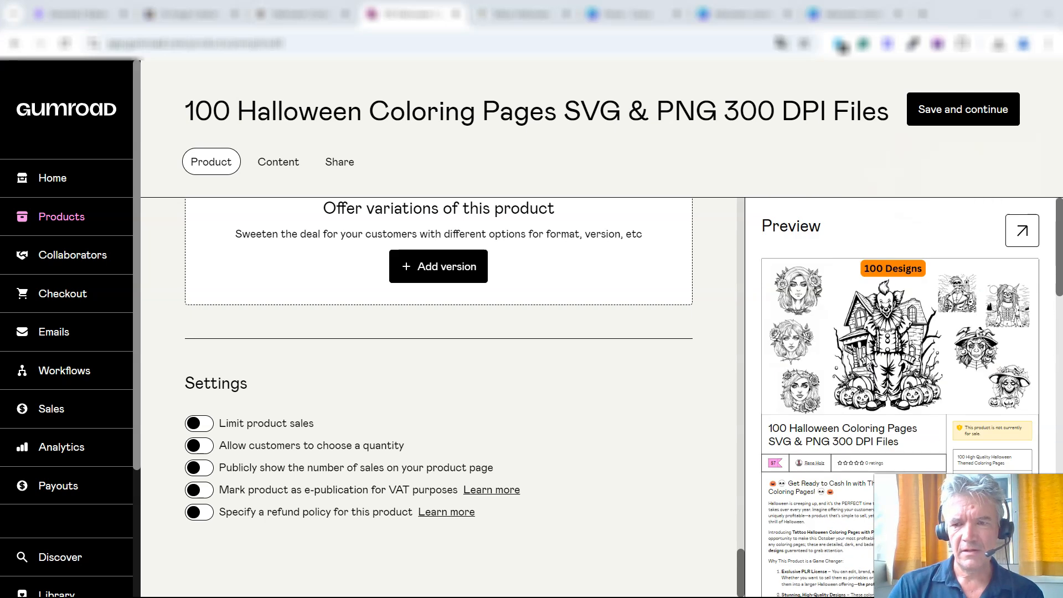
{"action": "scroll", "coordinate": [620, 364], "scroll_direction": "up", "scroll_amount": 15}
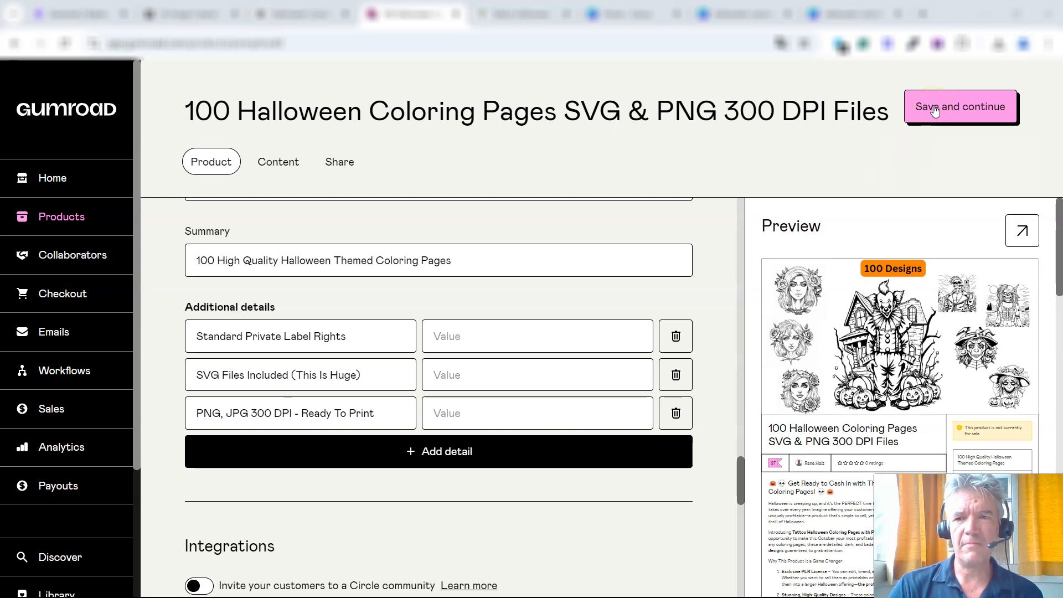
{"action": "left_click", "coordinate": [935, 108]}
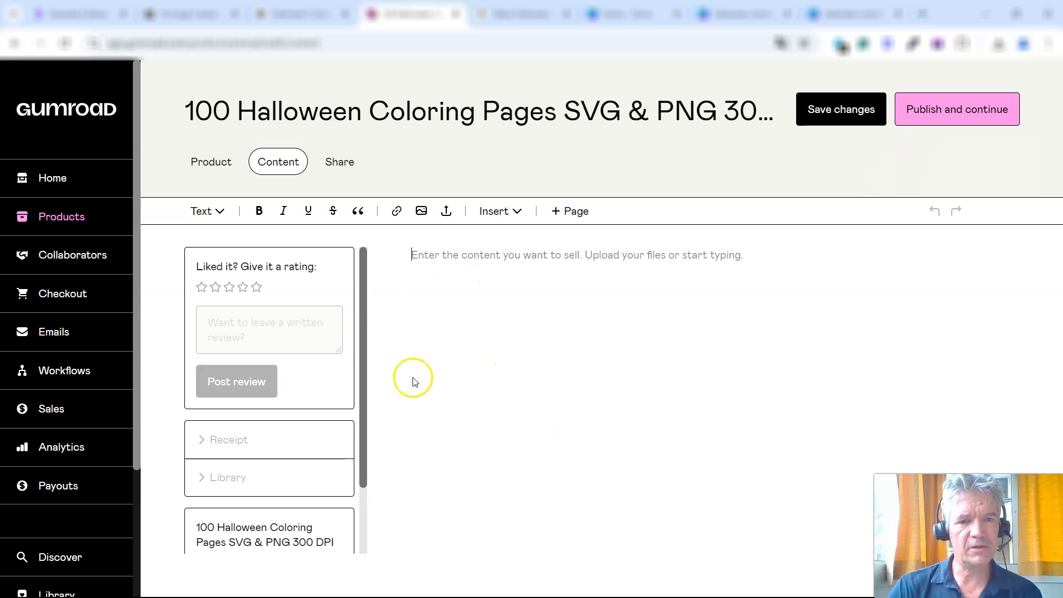
- Examine the insertable content elements and the available file sources for the product's content
{"action": "left_click", "coordinate": [468, 310]}
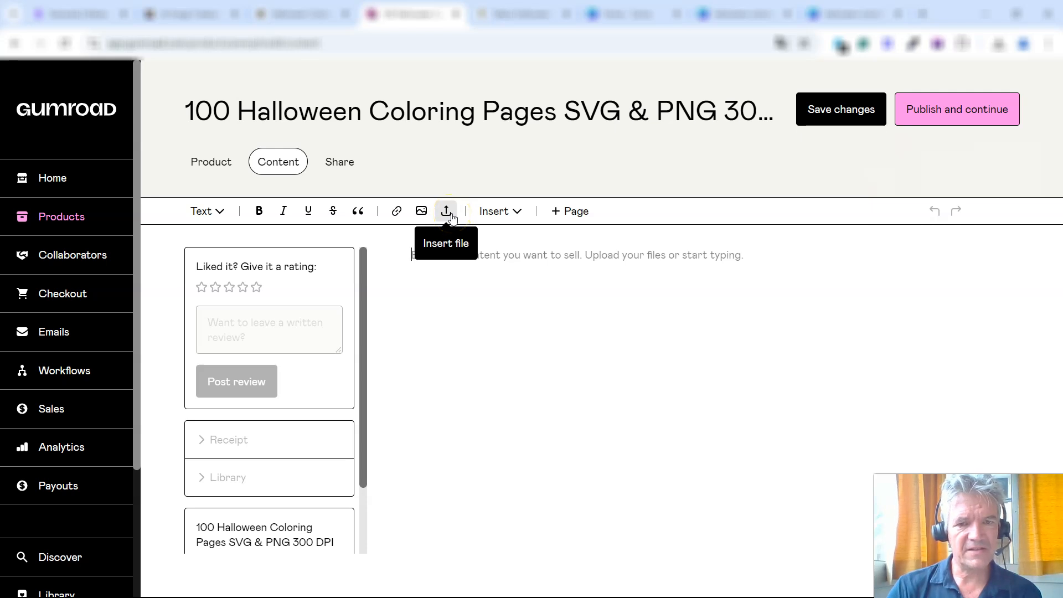
{"action": "left_click", "coordinate": [498, 218]}
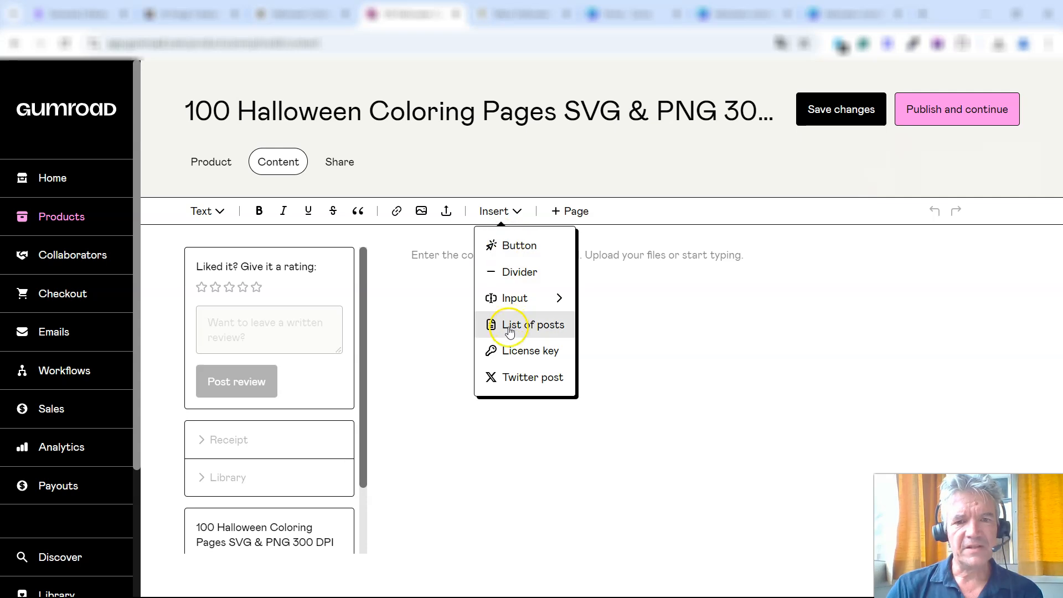
{"action": "left_click", "coordinate": [446, 211]}
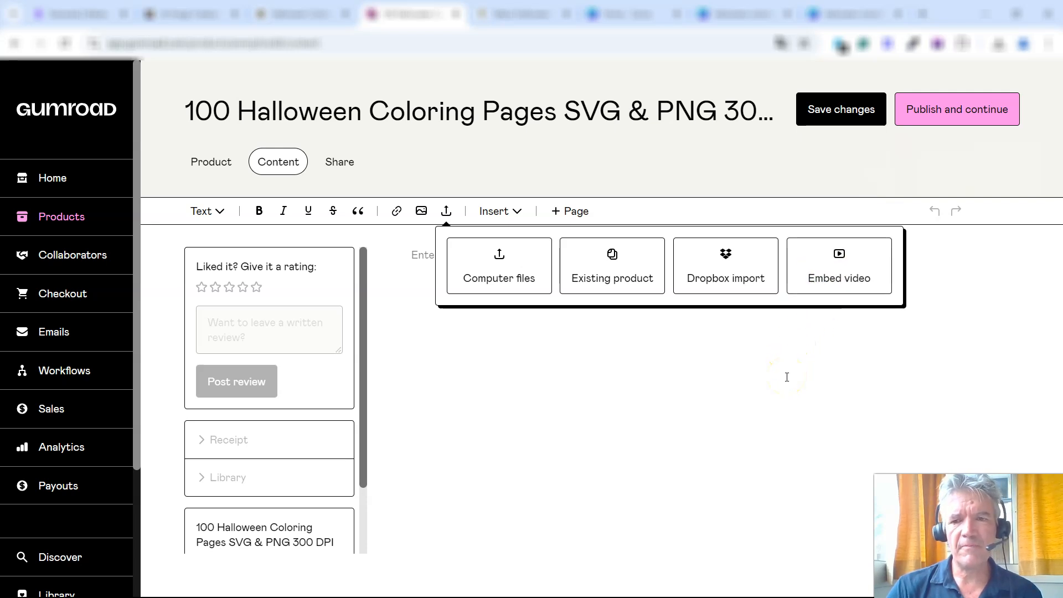
{"action": "left_click", "coordinate": [847, 366]}
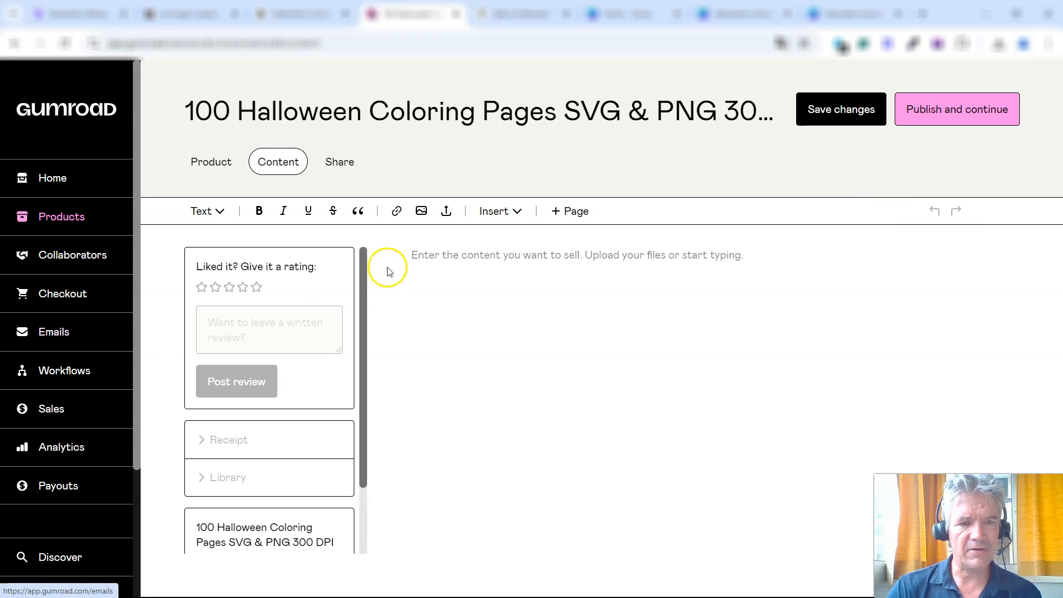
- Paste the "Thank You for Your Purchase!" message with its three next steps into the product content and save the changes
{"action": "key", "text": "ctrl+v"}
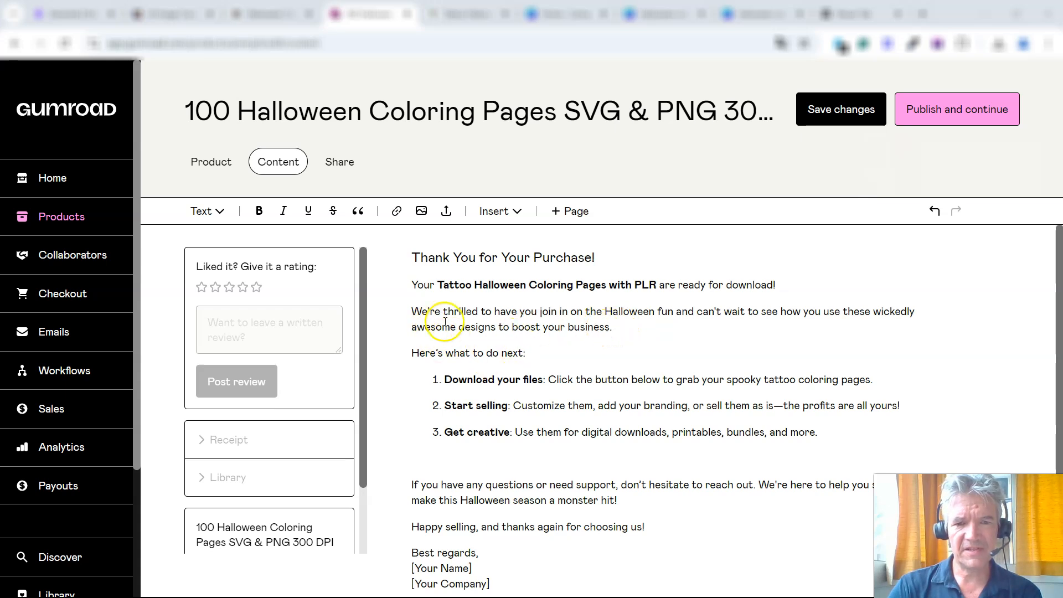
{"action": "scroll", "coordinate": [548, 386], "scroll_direction": "down", "scroll_amount": 1}
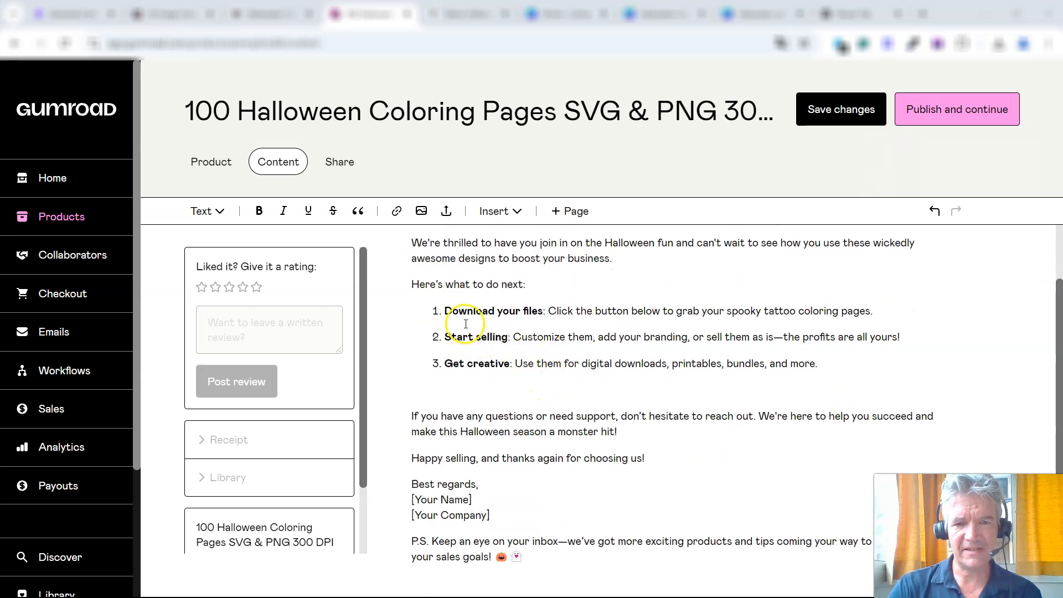
{"action": "left_click", "coordinate": [418, 390]}
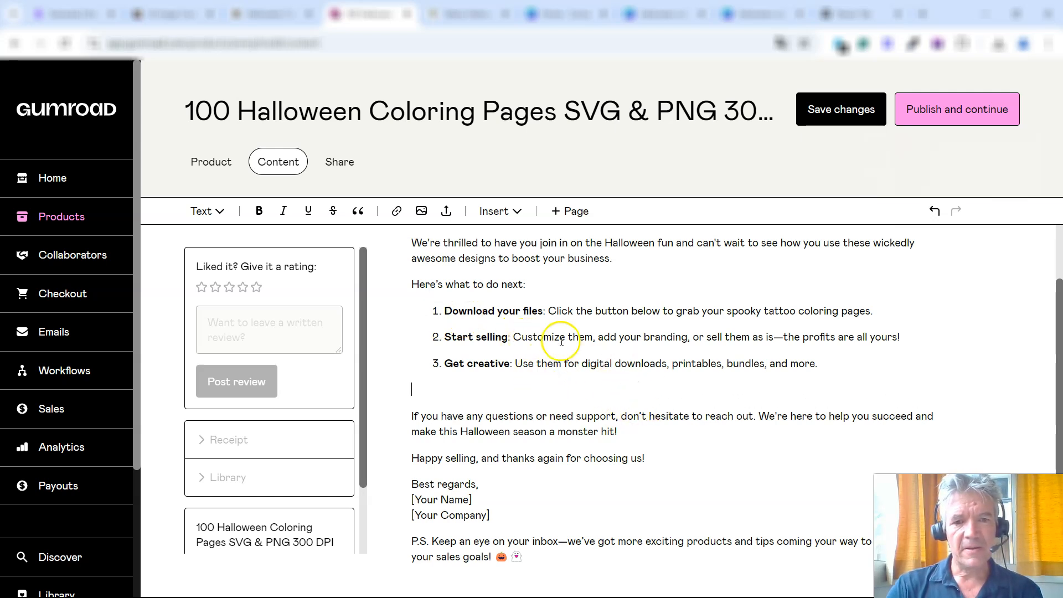
{"action": "left_click", "coordinate": [663, 378]}
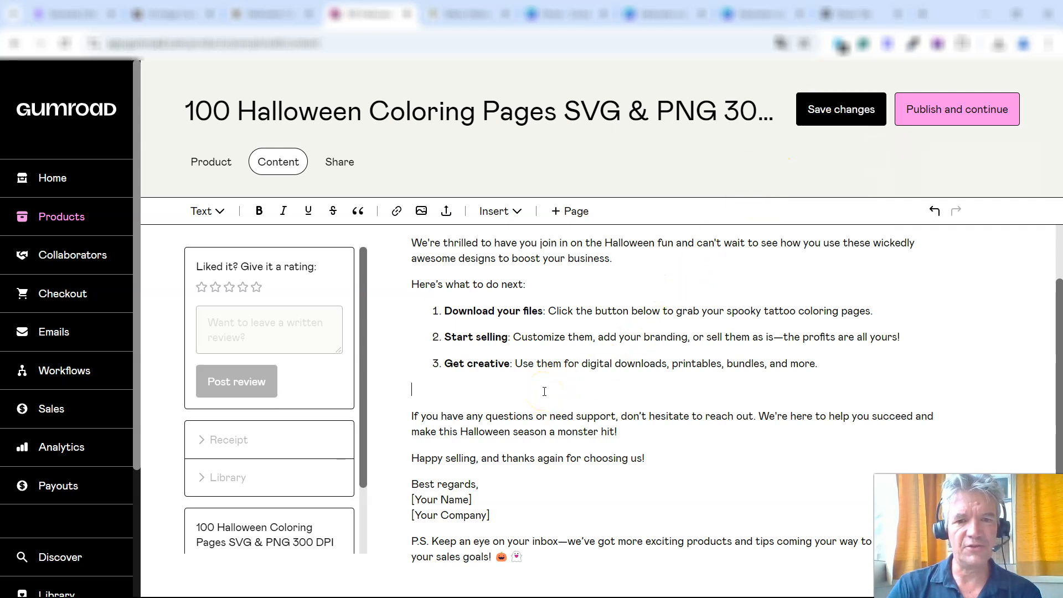
{"action": "left_click", "coordinate": [554, 357]}
{"action": "scroll", "coordinate": [554, 357], "scroll_direction": "down", "scroll_amount": 1}
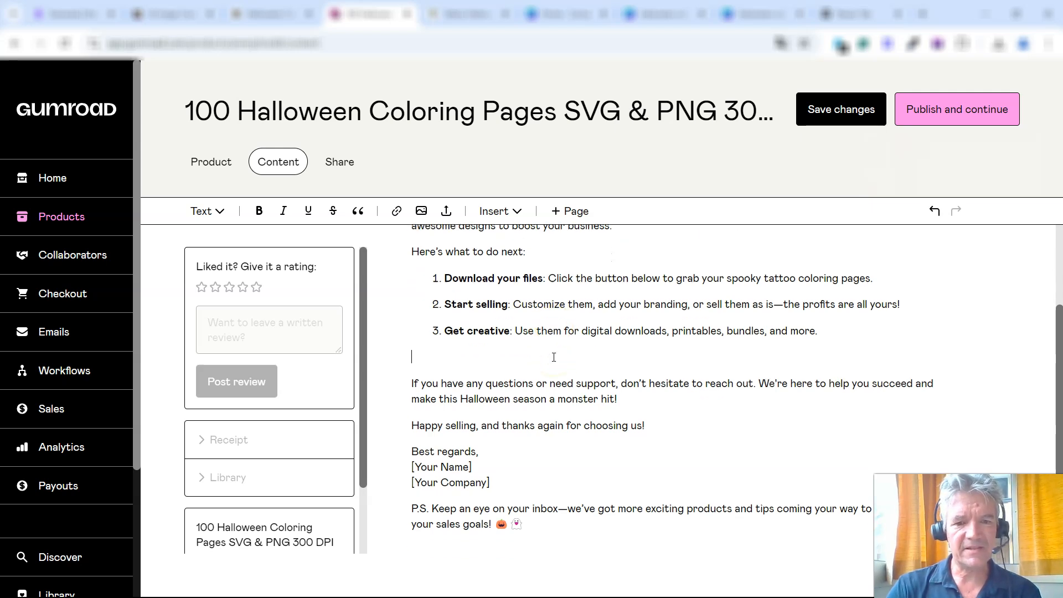
{"action": "scroll", "coordinate": [554, 357], "scroll_direction": "up", "scroll_amount": 3}
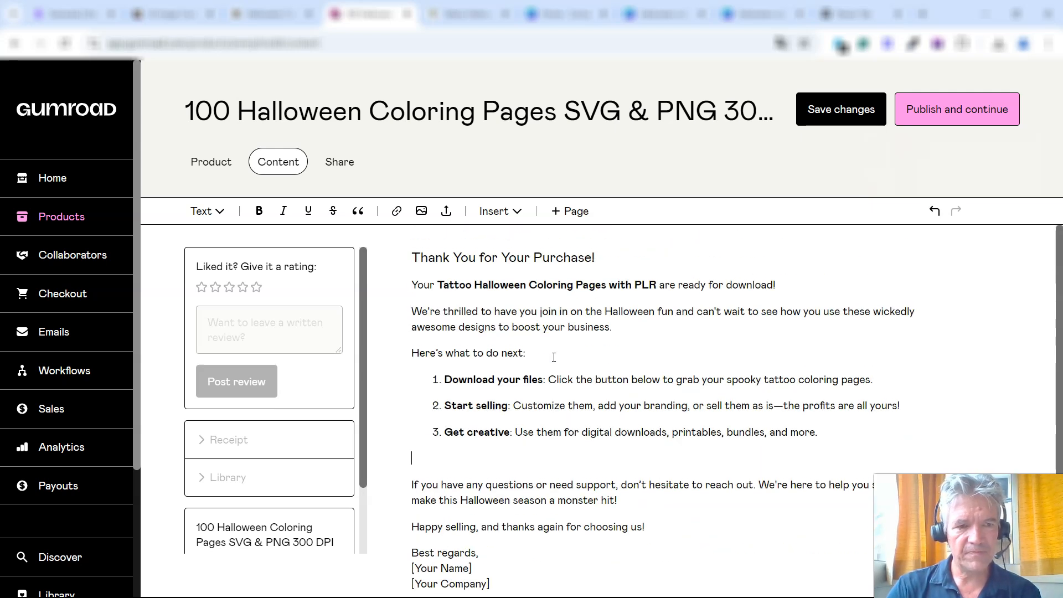
{"action": "left_click", "coordinate": [575, 358]}
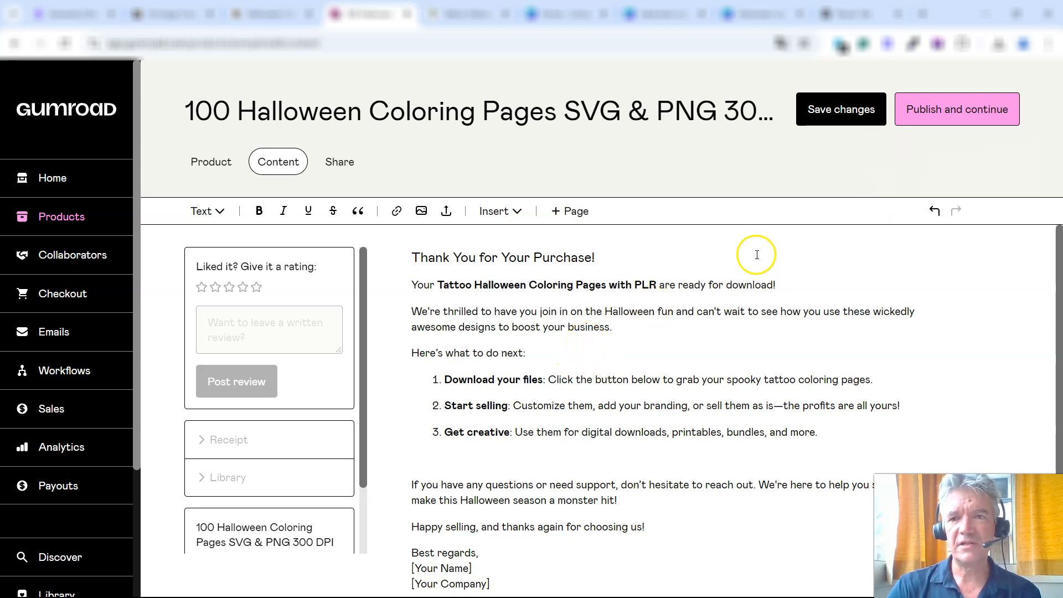
{"action": "left_click", "coordinate": [841, 110]}
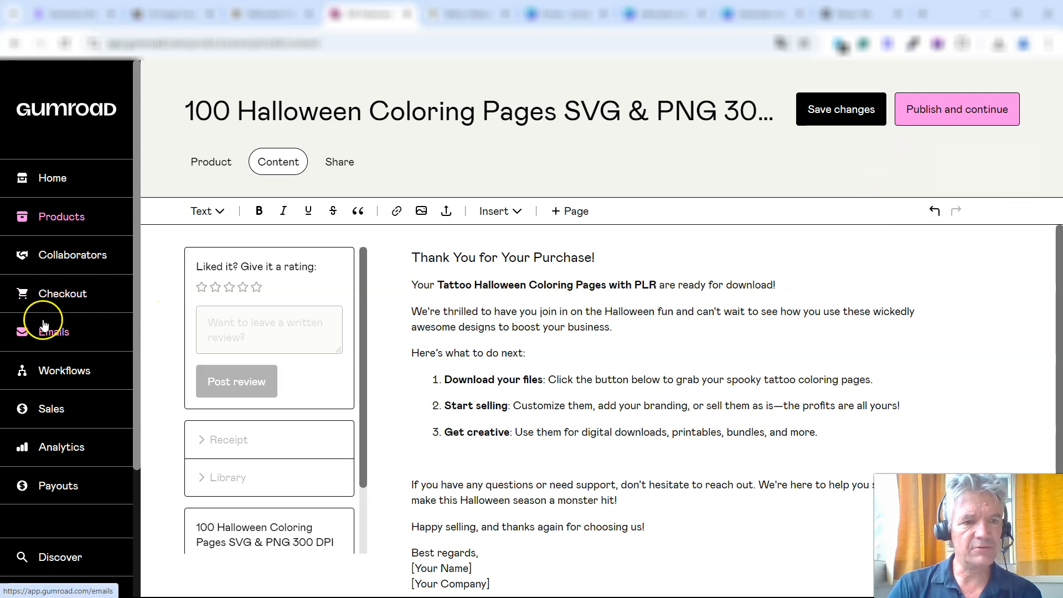
- Examine the store's checkout options, covering the discounts, the upsells and the checkout form settings
{"action": "left_click", "coordinate": [57, 293]}
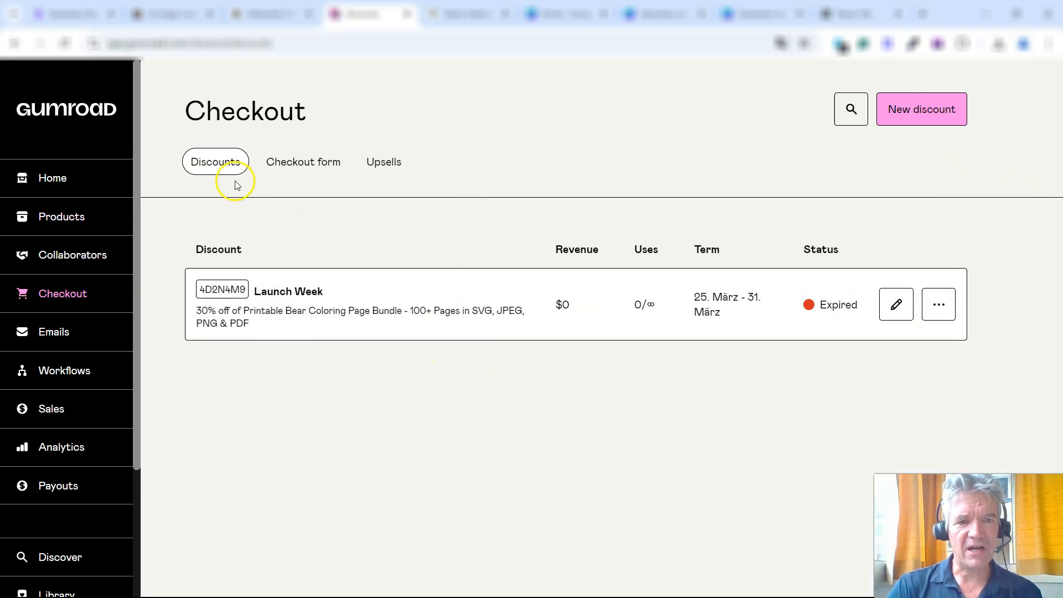
{"action": "left_click", "coordinate": [397, 165]}
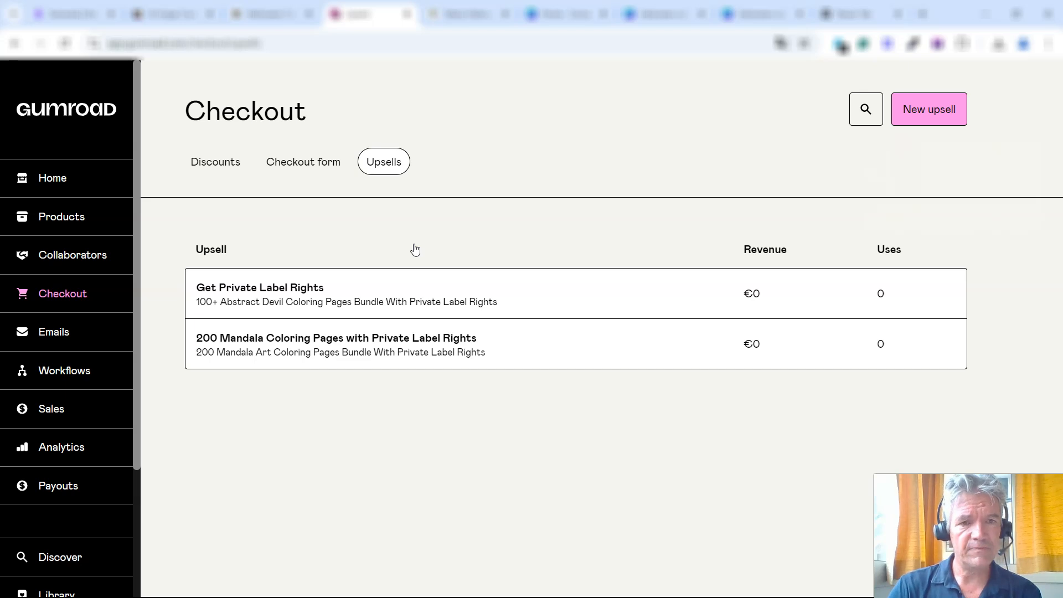
{"action": "left_click", "coordinate": [930, 111]}
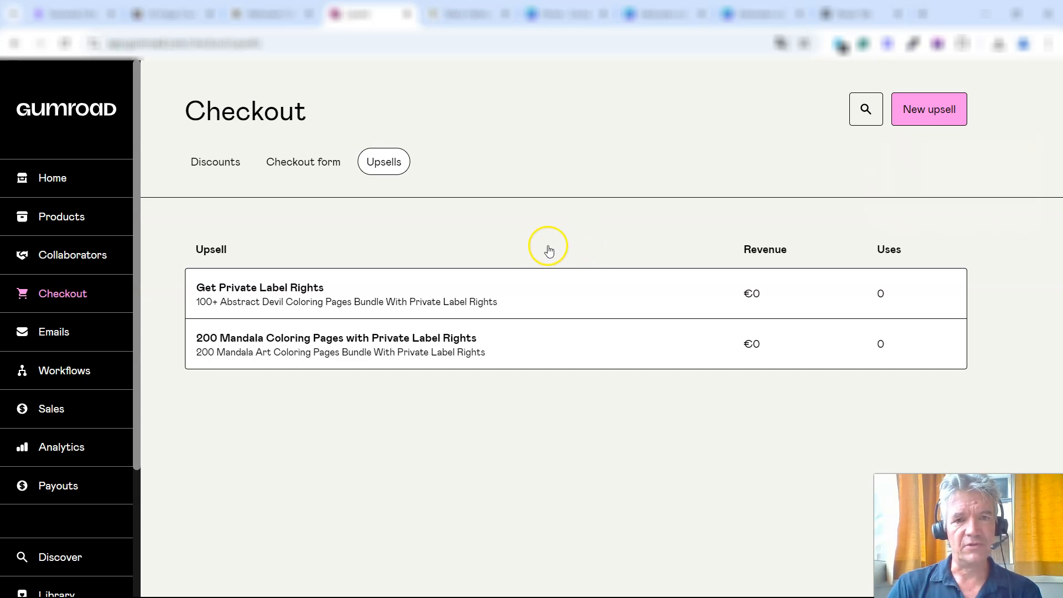
{"action": "left_click", "coordinate": [216, 167]}
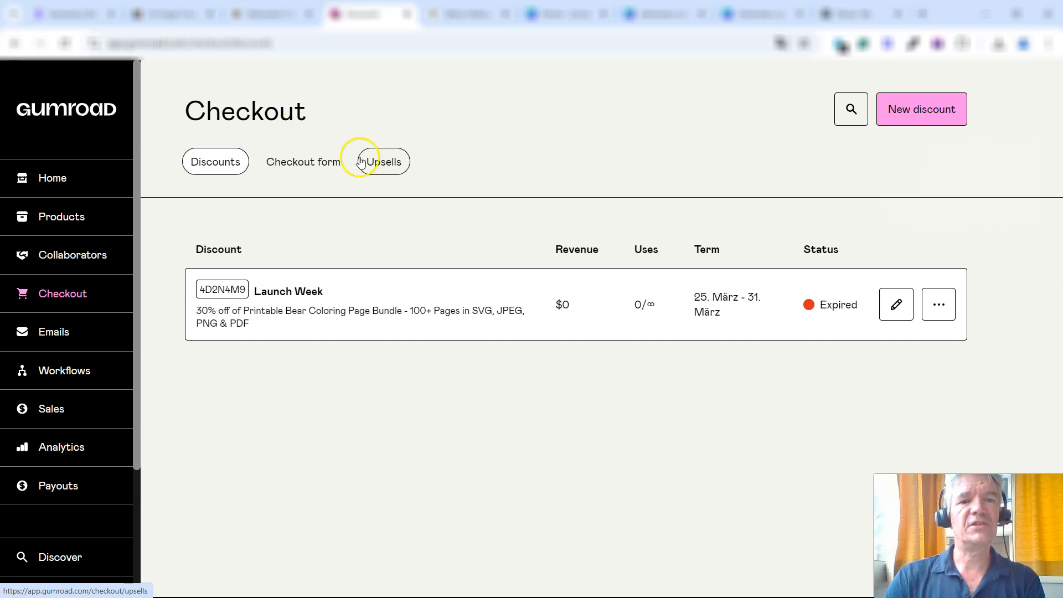
{"action": "left_click", "coordinate": [304, 171]}
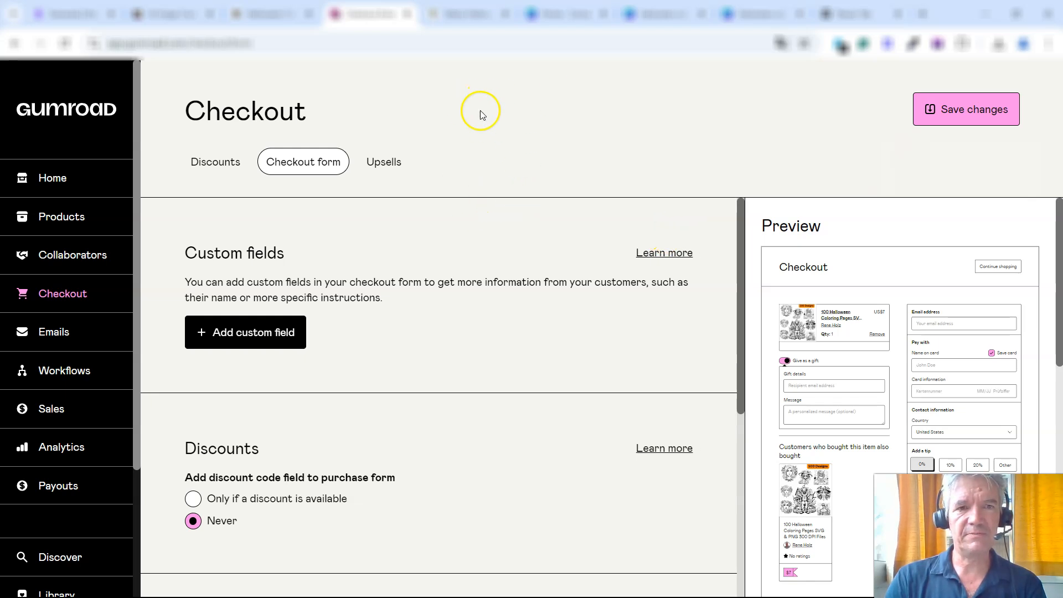
{"action": "left_click", "coordinate": [270, 14]}
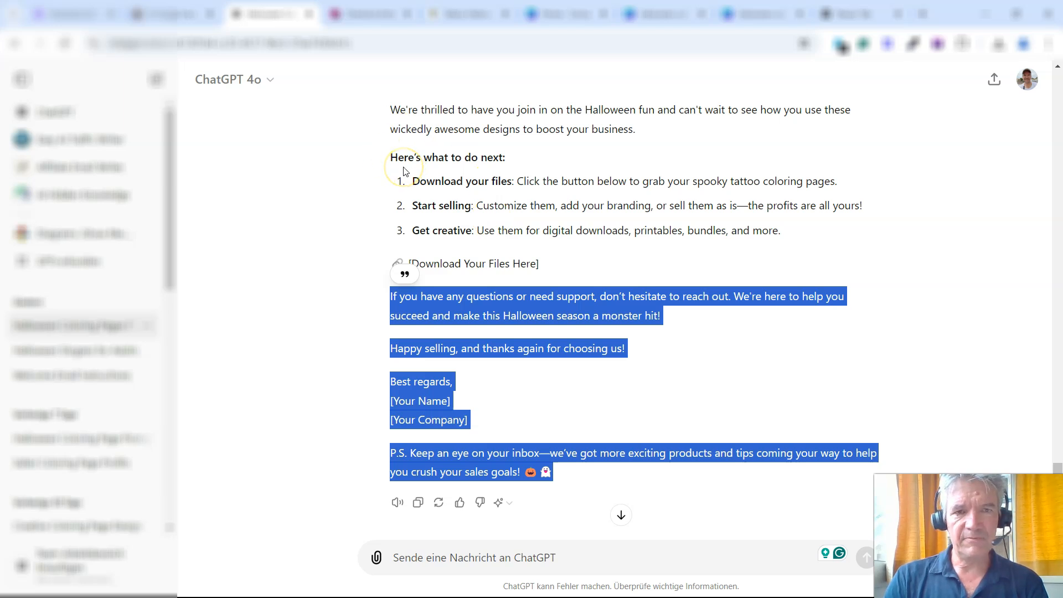
{"action": "left_click", "coordinate": [357, 14]}
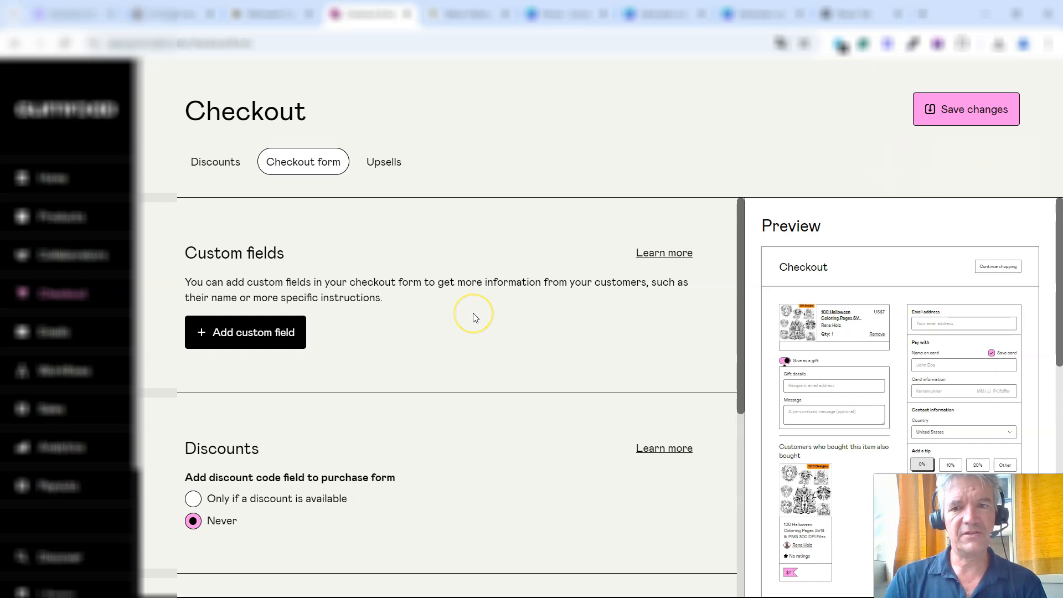